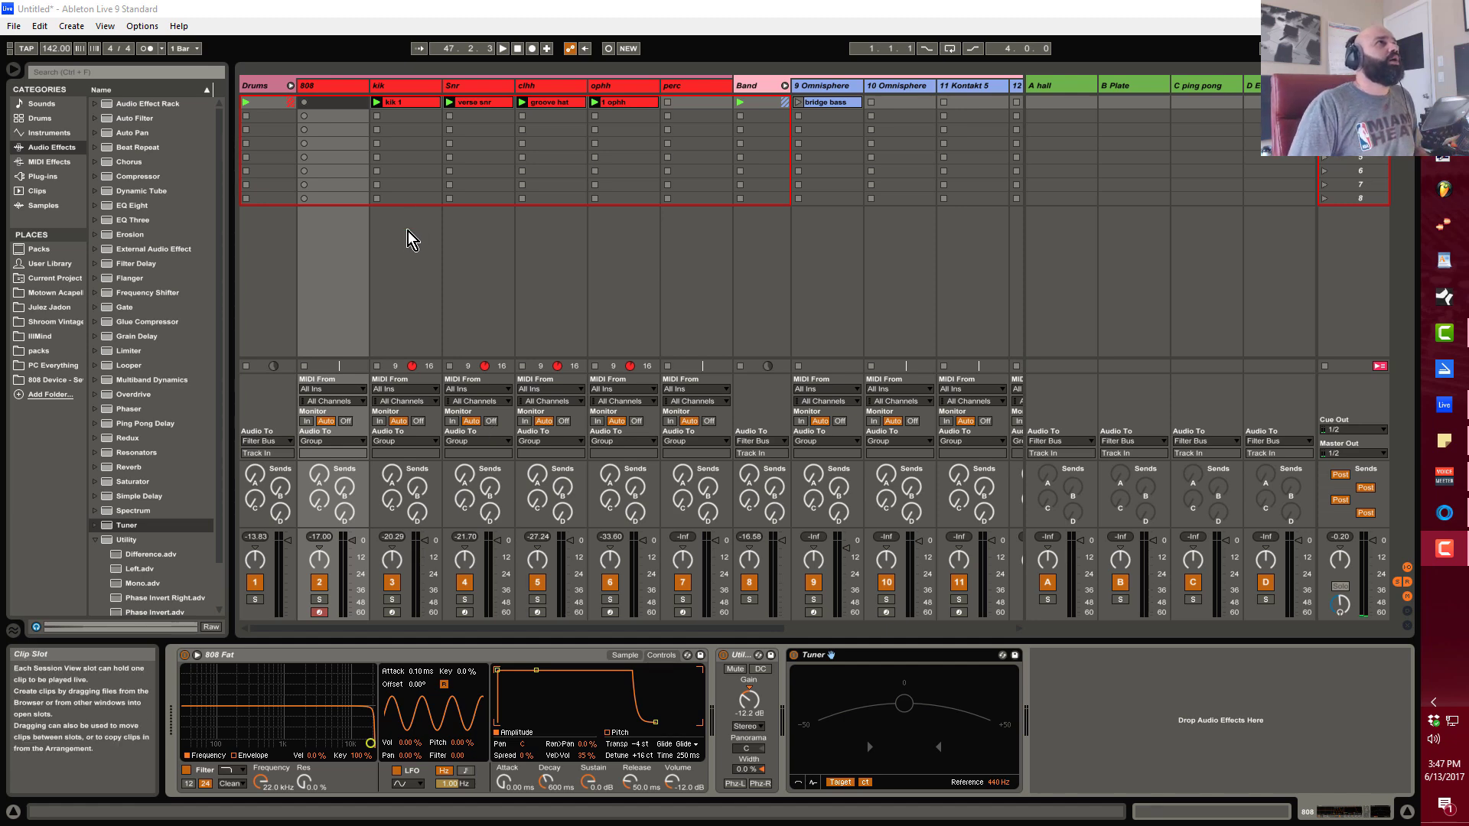
Play the drum clips together with the bridge bass clip on the 9 Omnisphere track.
{"action": "left_click", "coordinate": [398, 270]}
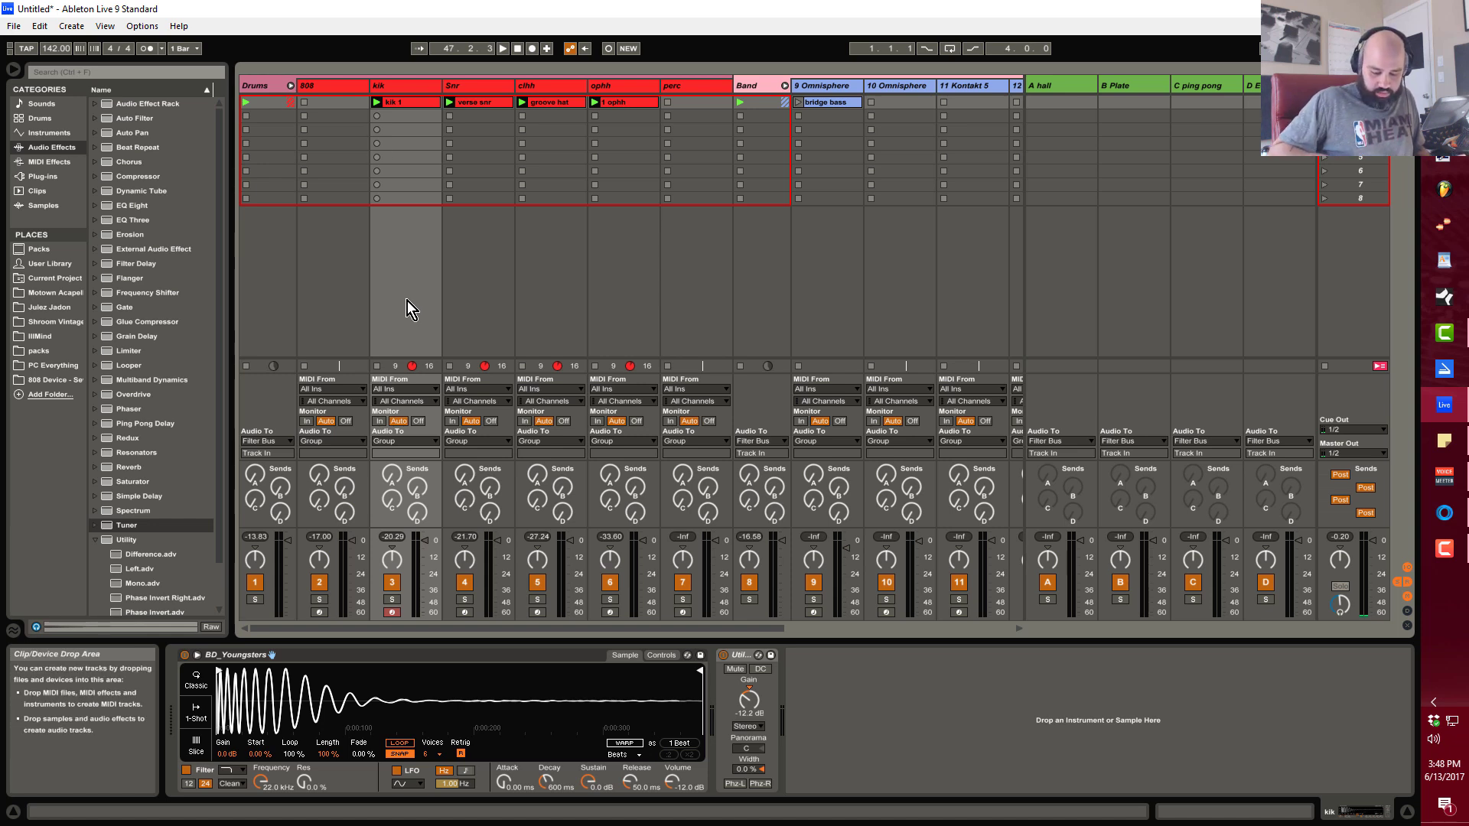
{"action": "key", "text": "space"}
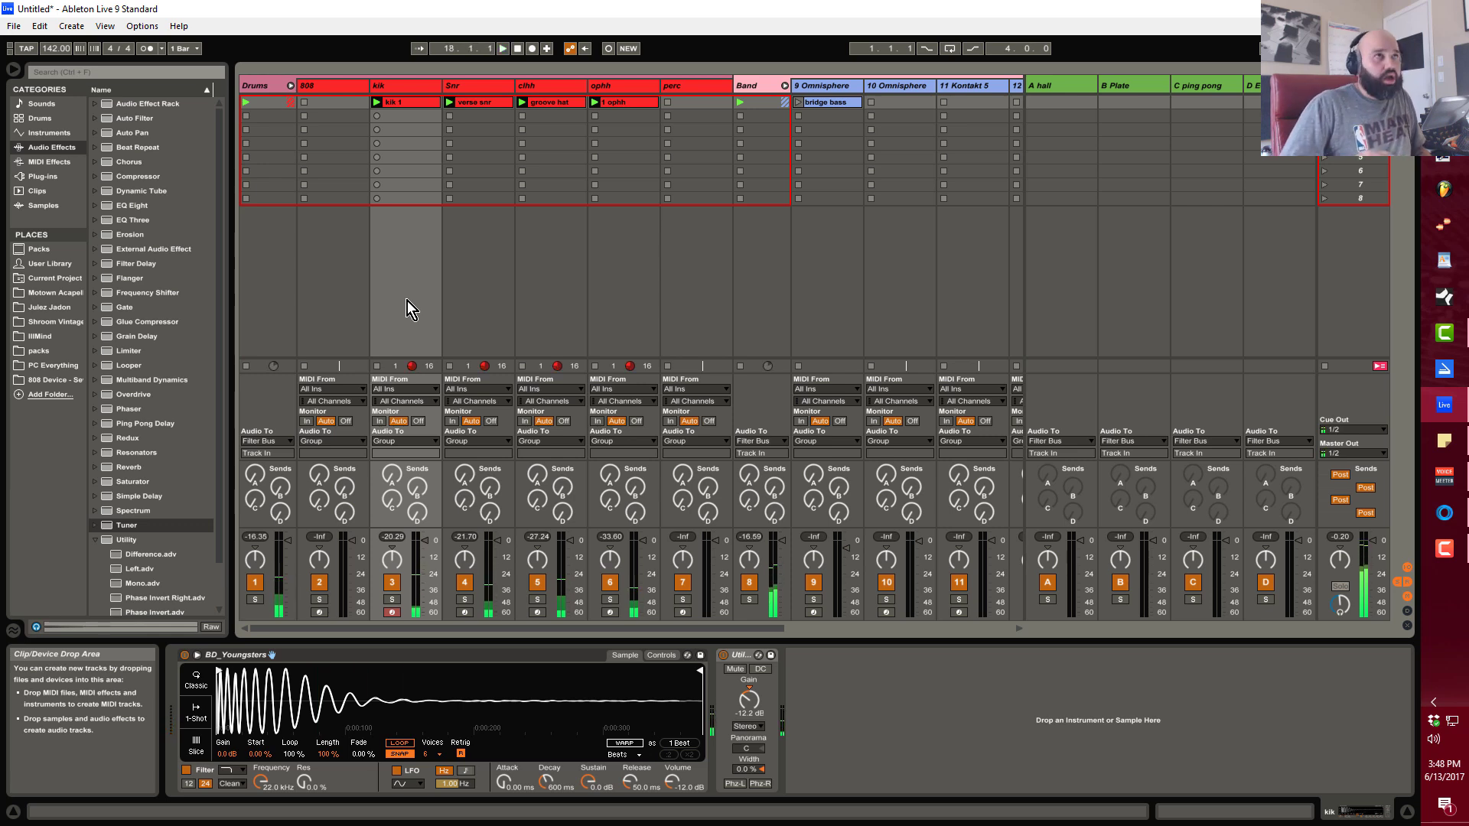
{"action": "left_click", "coordinate": [800, 103]}
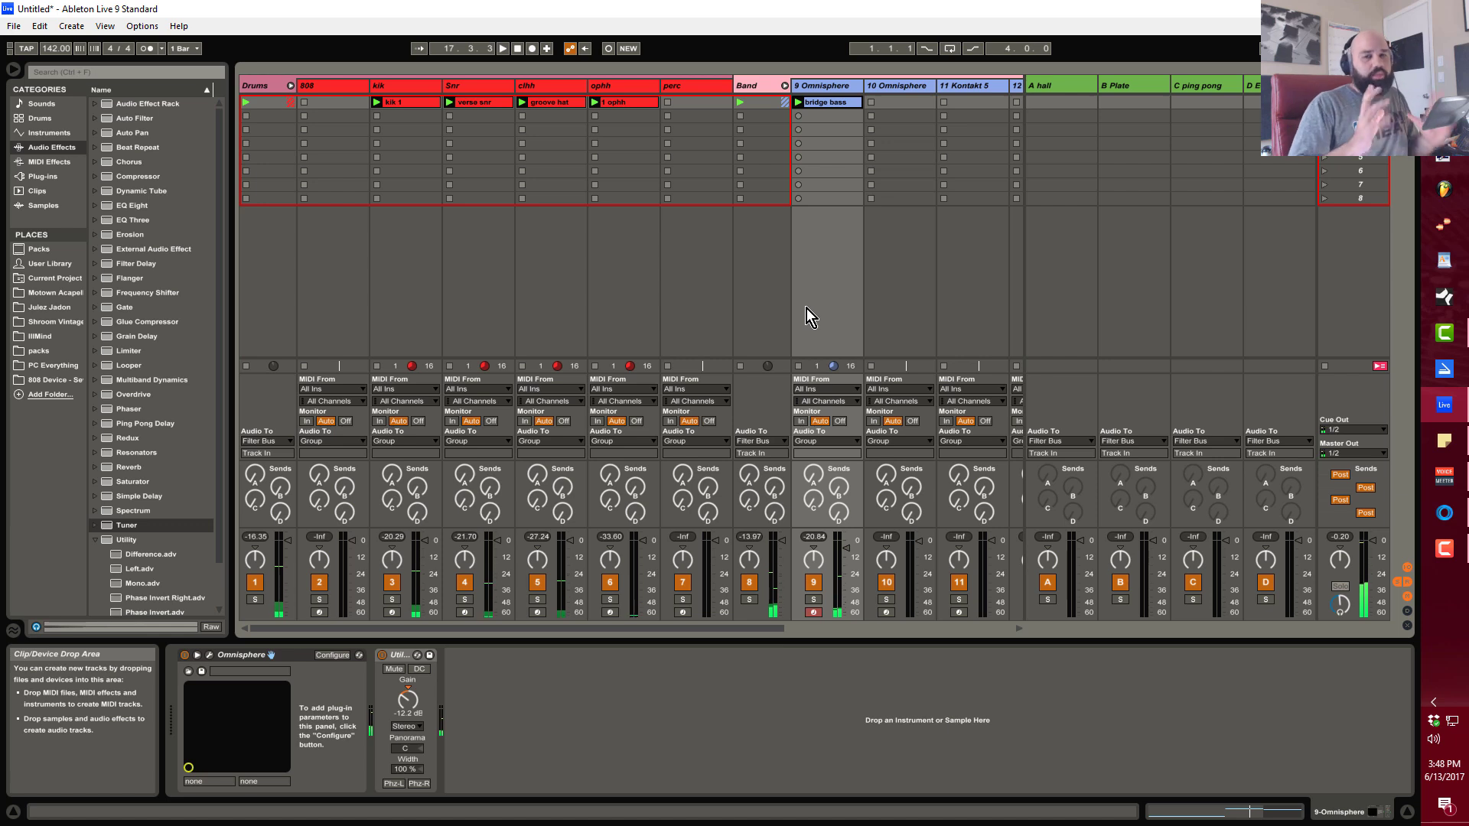
{"action": "left_click", "coordinate": [801, 121]}
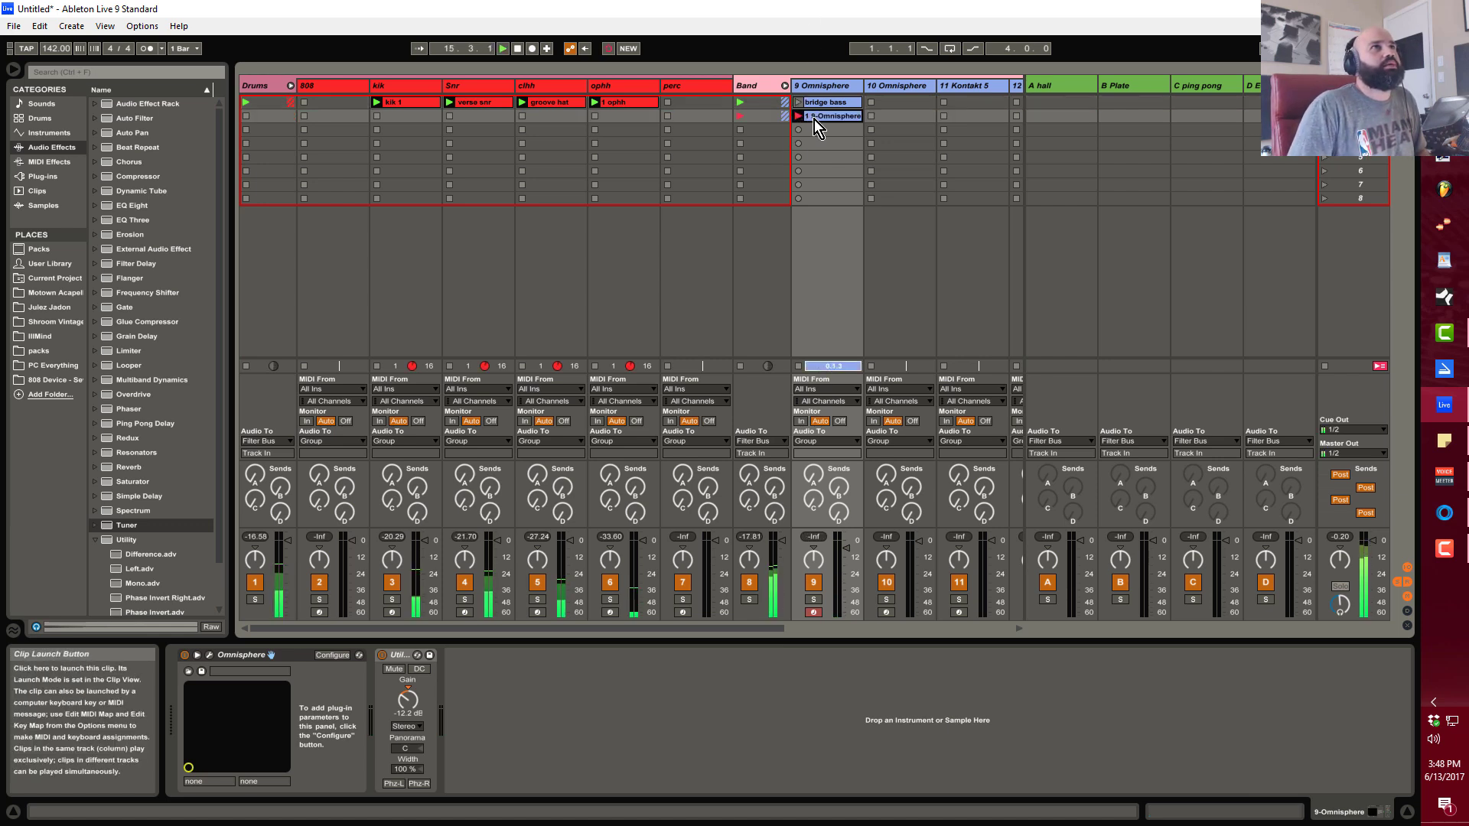
{"action": "right_click", "coordinate": [814, 119]}
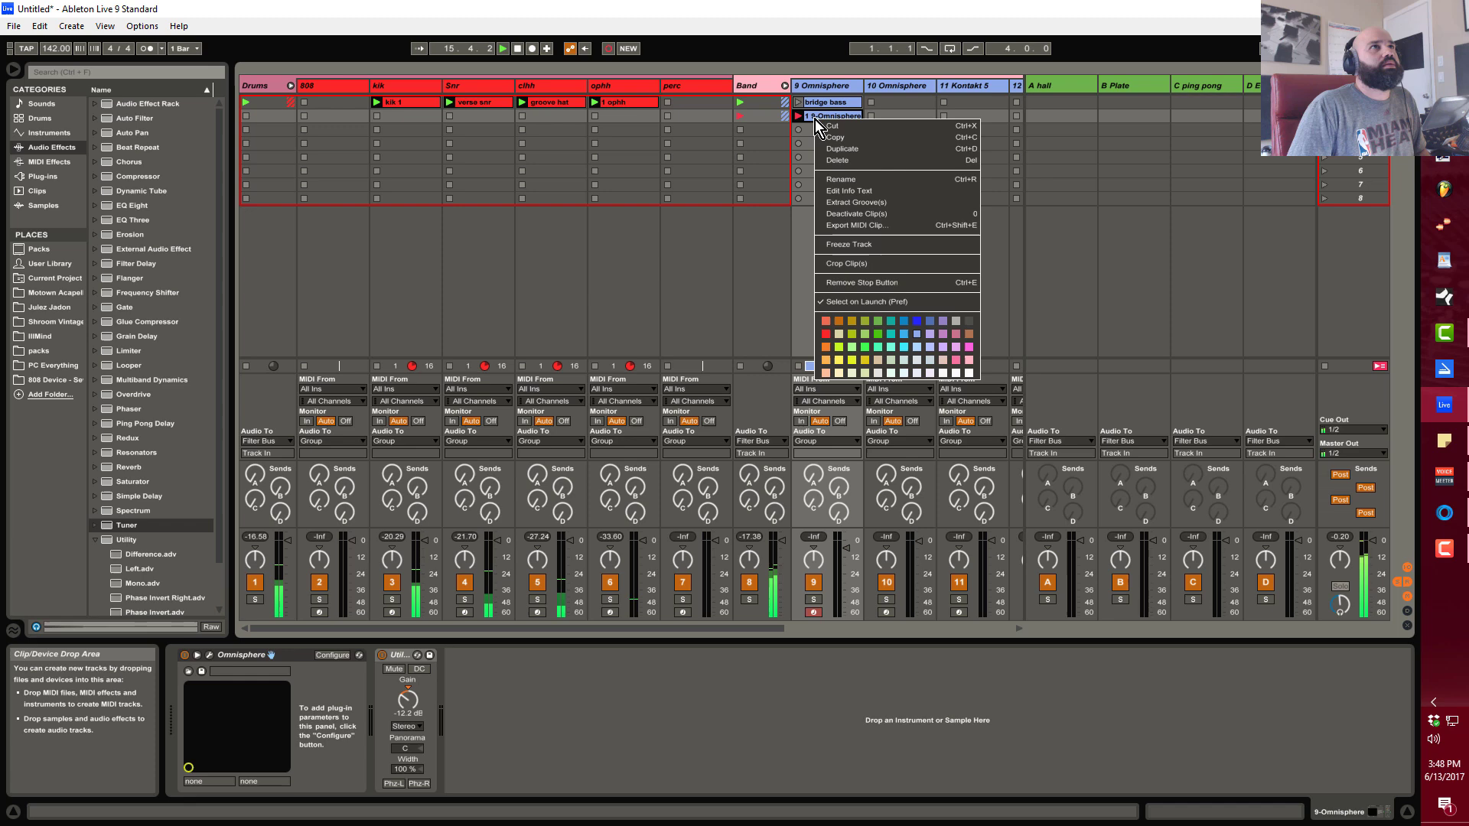
{"action": "left_click", "coordinate": [854, 160]}
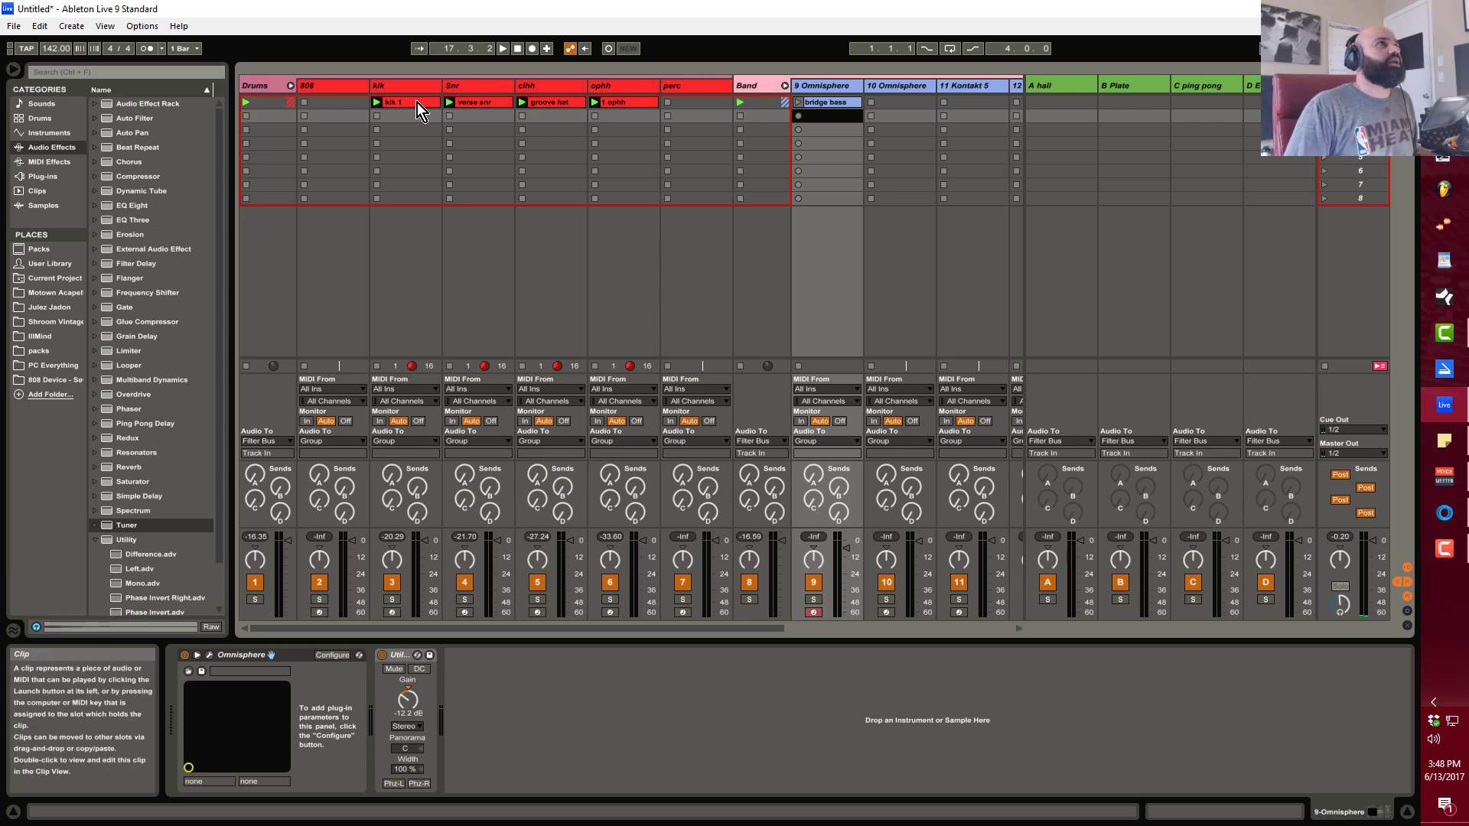
Copy the kik 1 clip to the 808 track's first slot and tune the 808 Fat device to Transpose -4 st and Detune +17 ct.
{"action": "left_click_drag", "start_coordinate": [416, 103], "coordinate": [348, 101]}
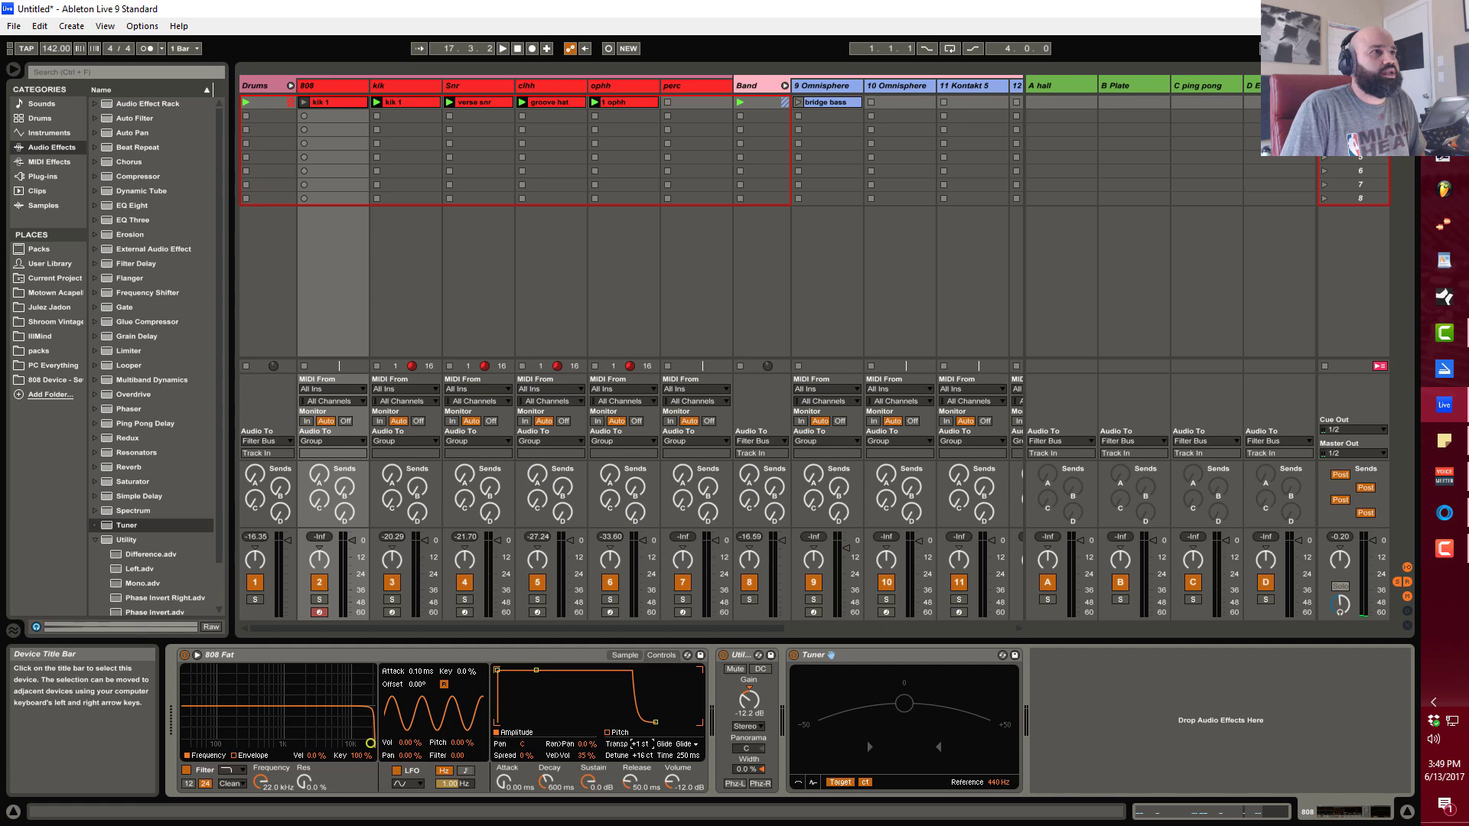
{"action": "left_click_drag", "start_coordinate": [632, 744], "coordinate": [633, 758]}
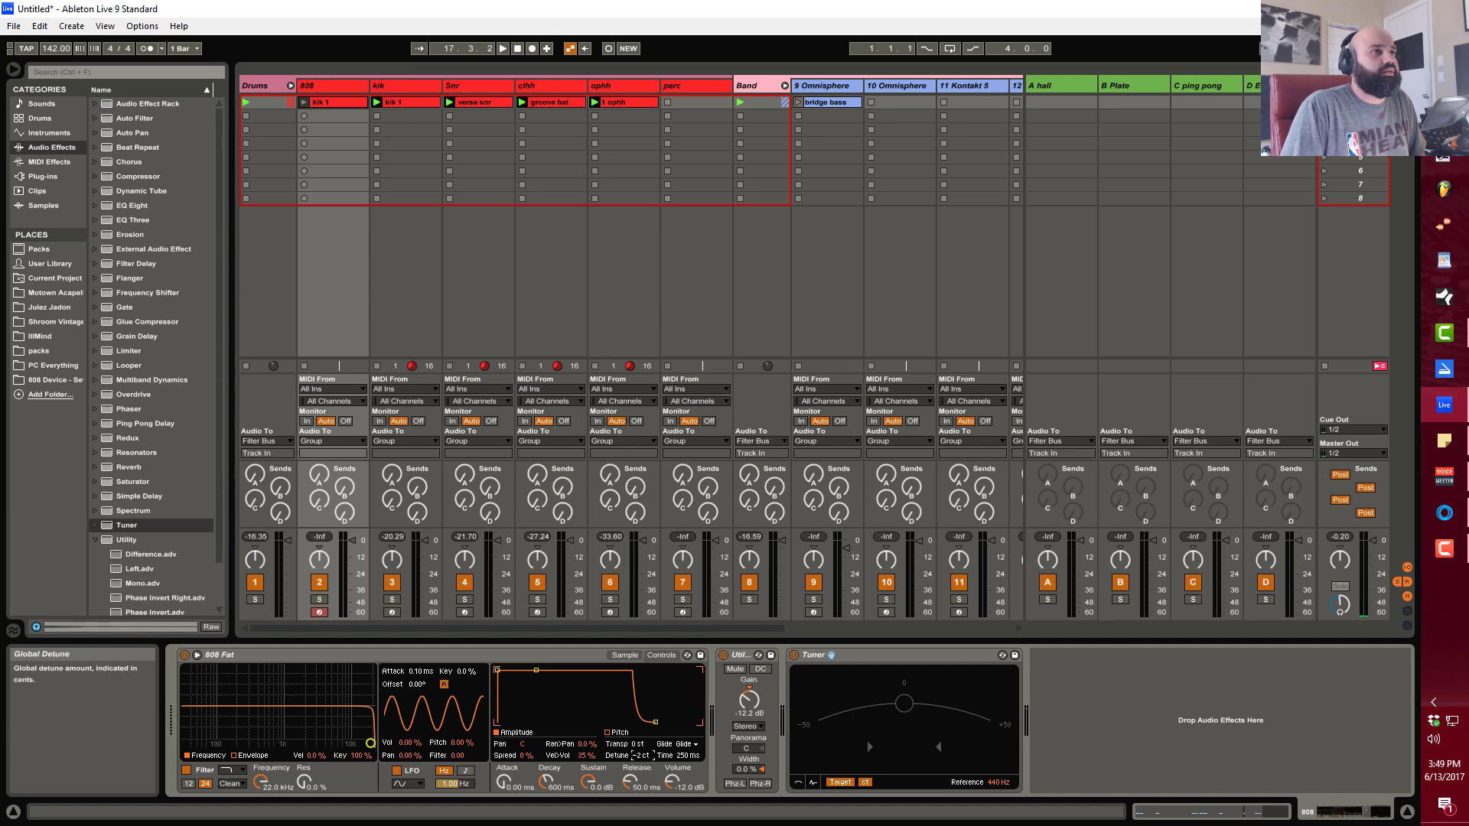
{"action": "left_click_drag", "start_coordinate": [632, 755], "coordinate": [632, 753]}
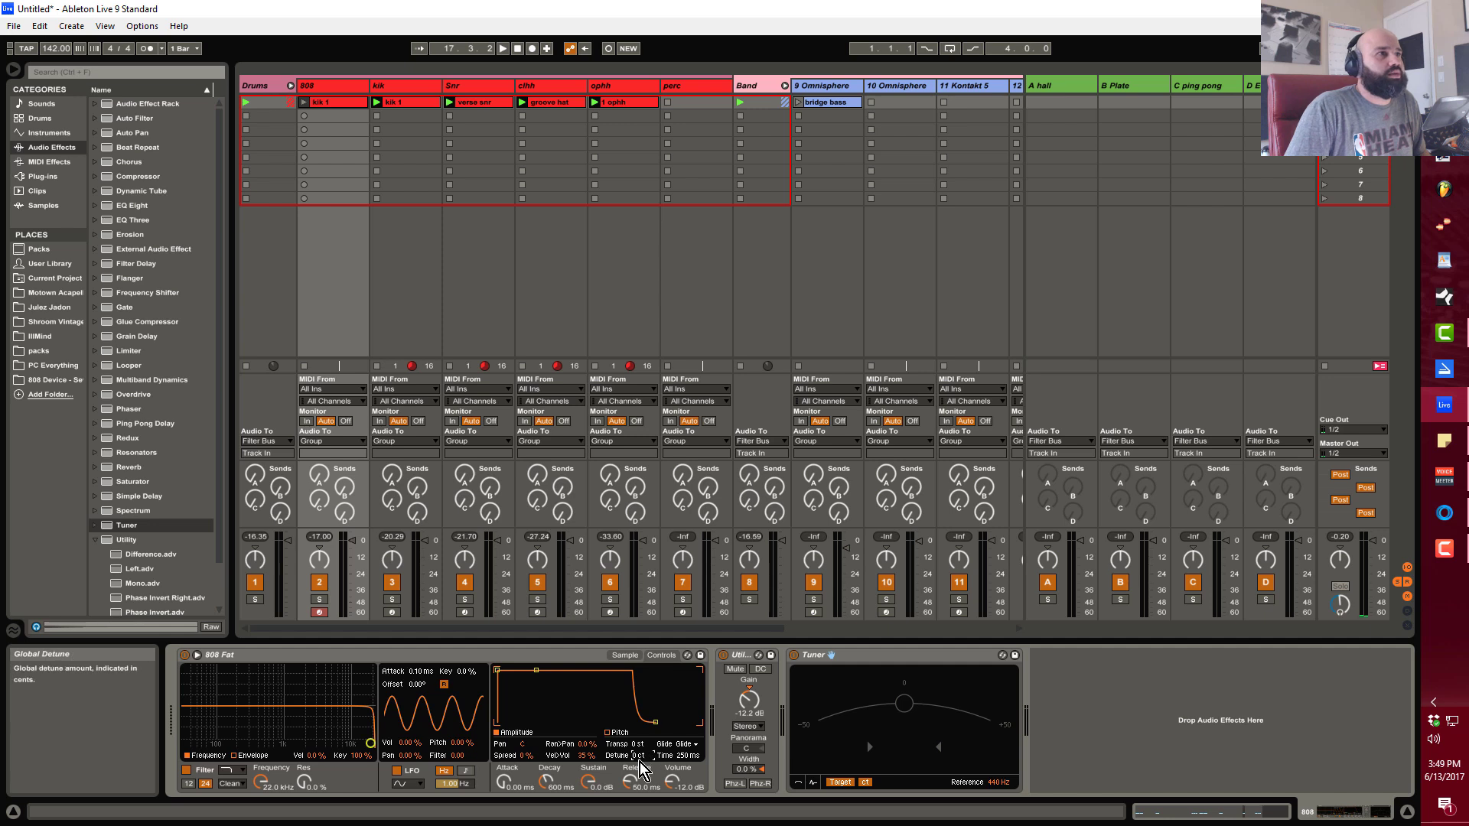
{"action": "left_click_drag", "start_coordinate": [635, 758], "coordinate": [634, 756]}
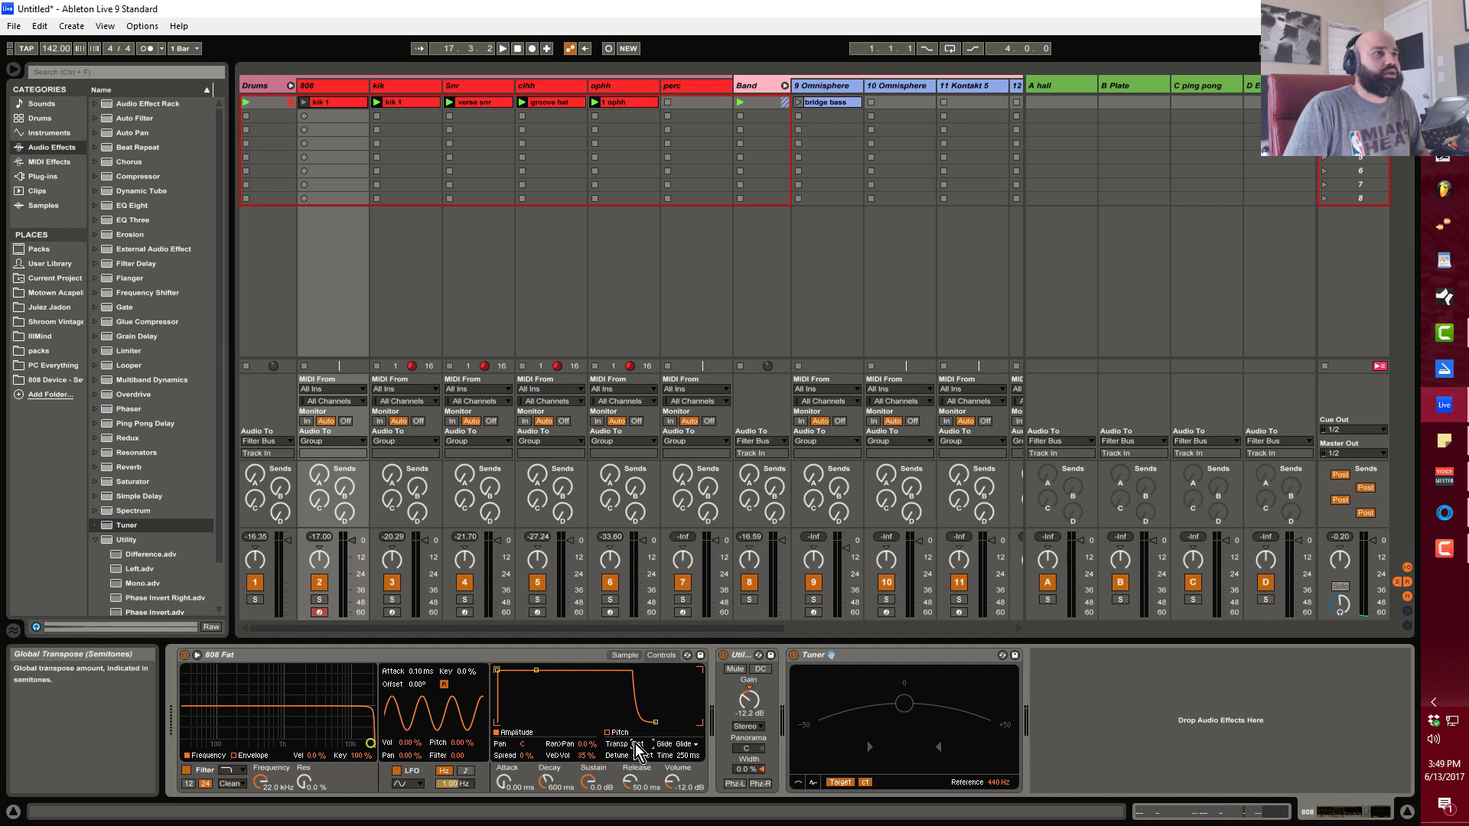
{"action": "left_click_drag", "start_coordinate": [635, 744], "coordinate": [635, 753]}
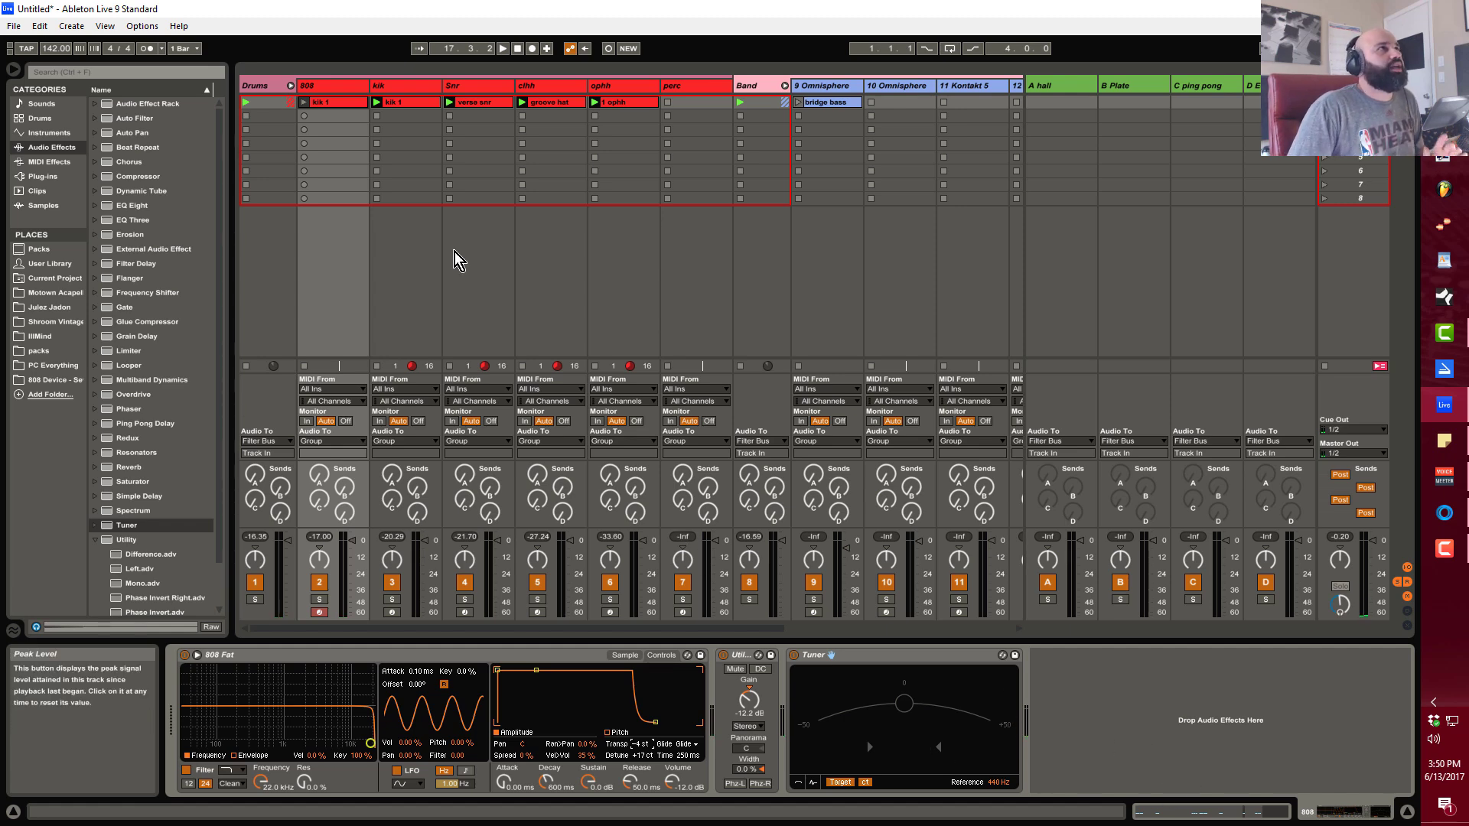
Open the 808 track's kik 1 clip and apply Legato to all its C3 notes.
{"action": "double_click", "coordinate": [346, 103]}
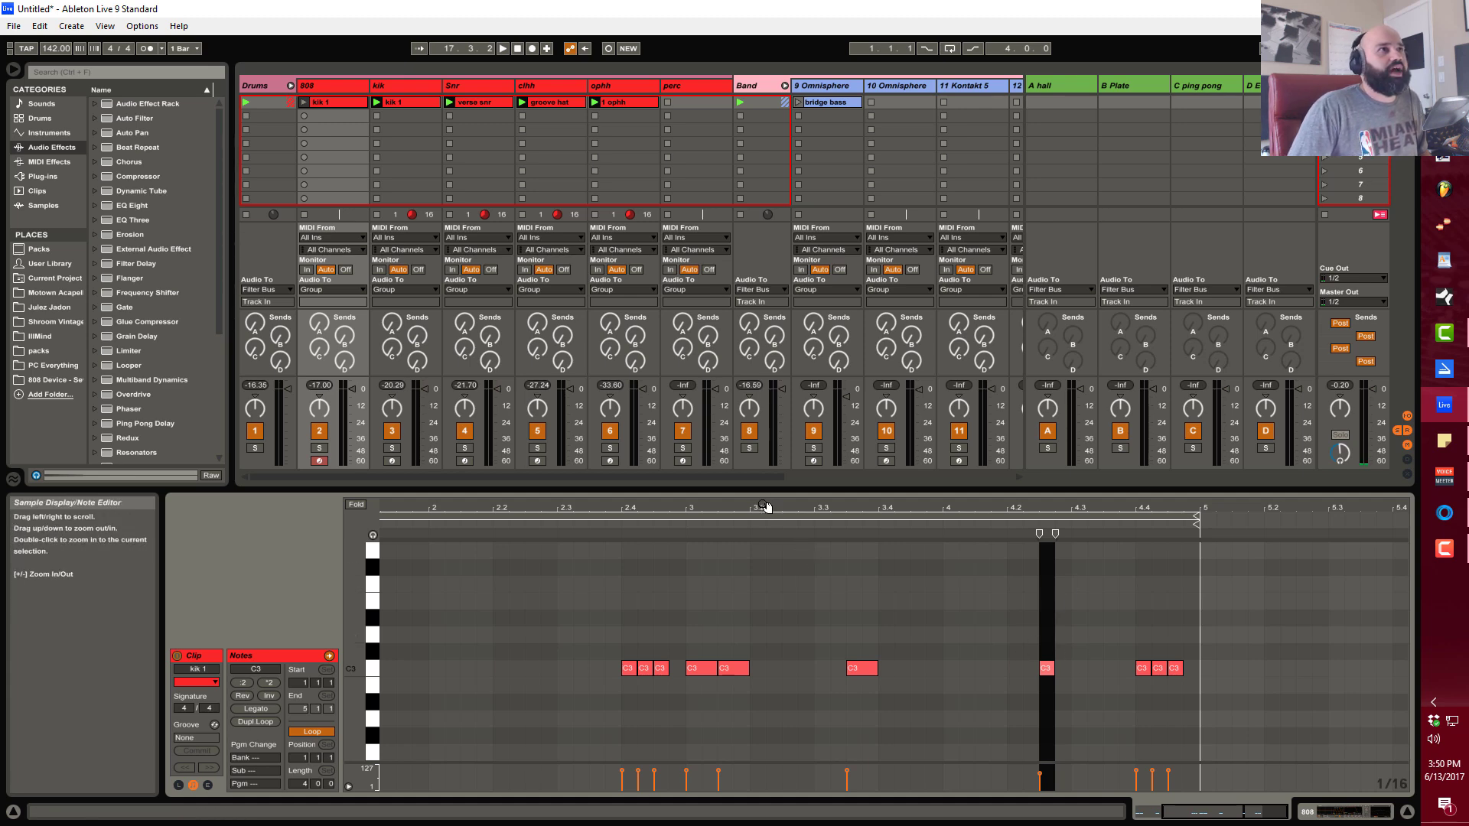
{"action": "left_click_drag", "start_coordinate": [763, 508], "coordinate": [948, 514]}
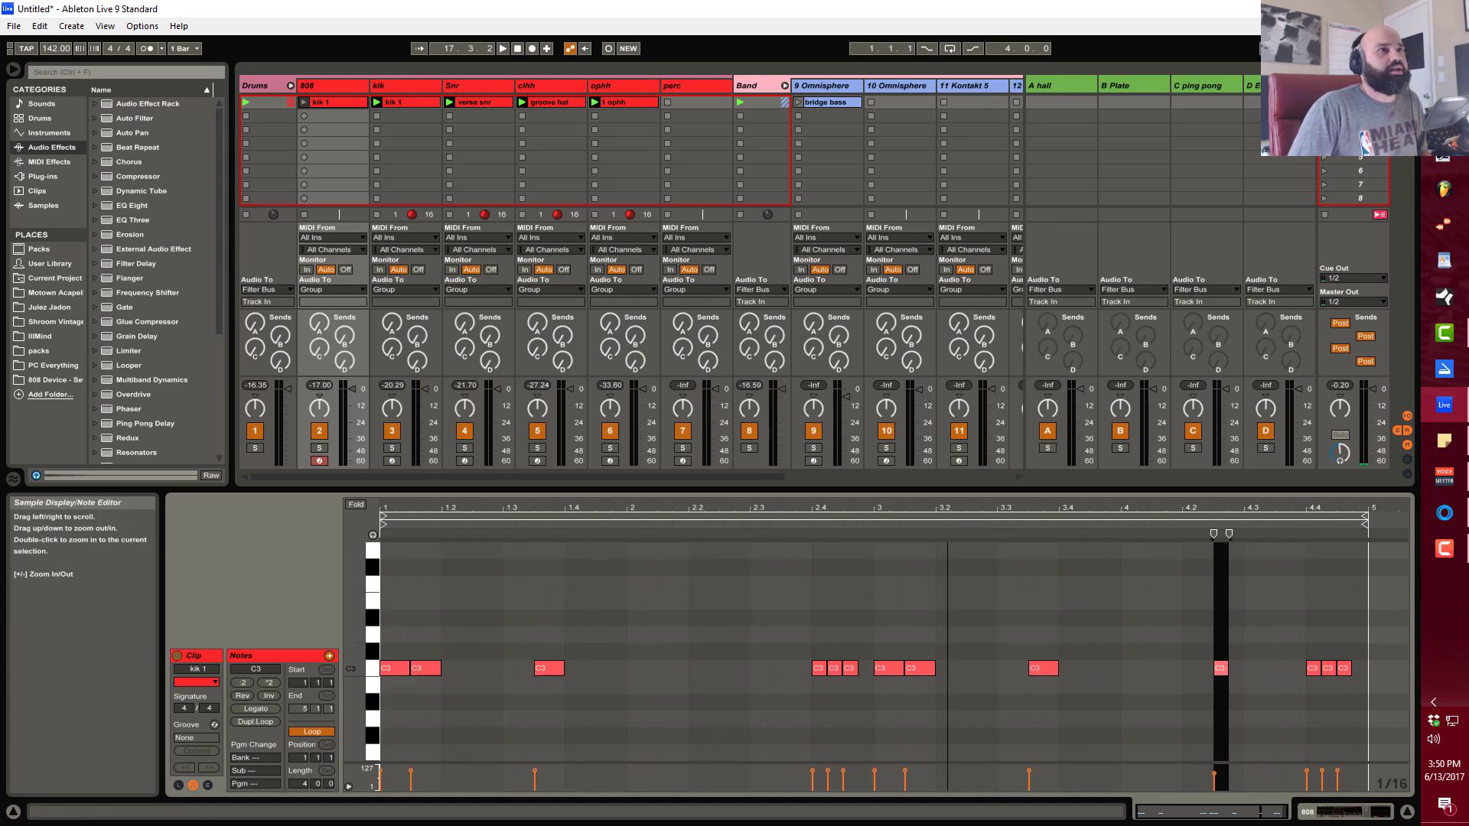
{"action": "left_click", "coordinate": [1356, 710]}
{"action": "left_click_drag", "start_coordinate": [1395, 718], "coordinate": [378, 639]}
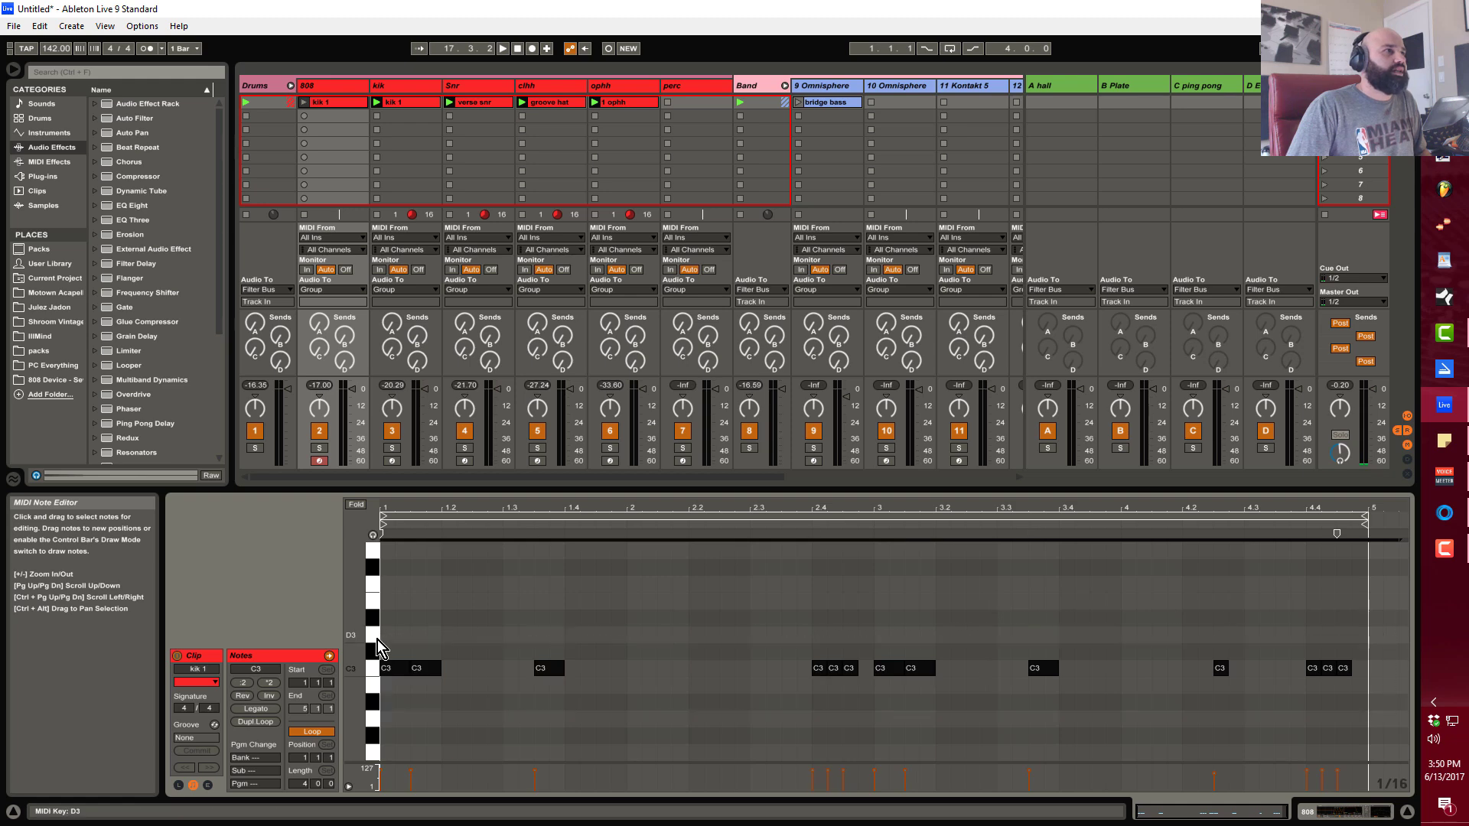
{"action": "left_click", "coordinate": [268, 710]}
{"action": "left_click", "coordinate": [672, 727]}
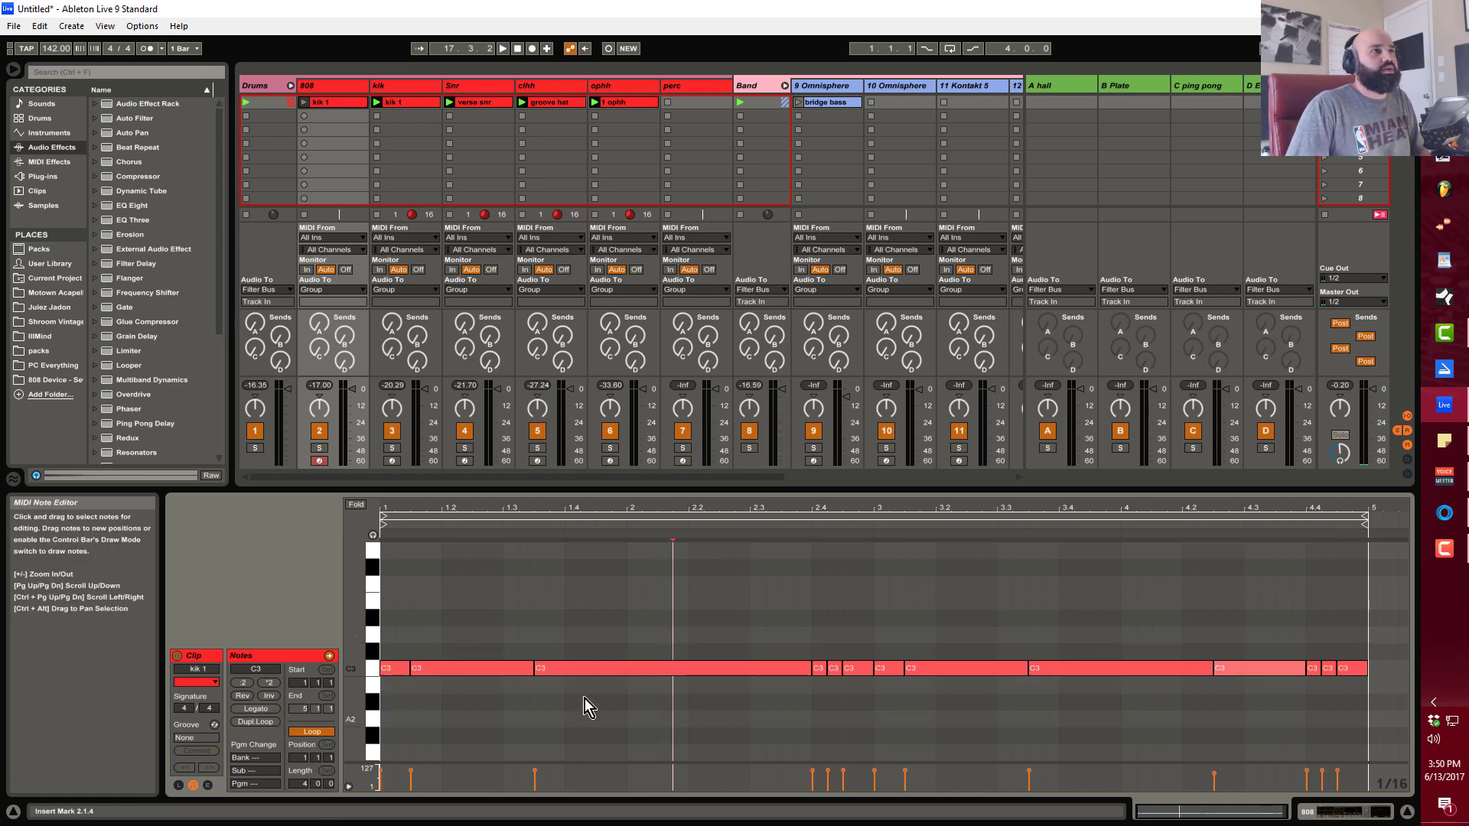
{"action": "left_click", "coordinate": [919, 715]}
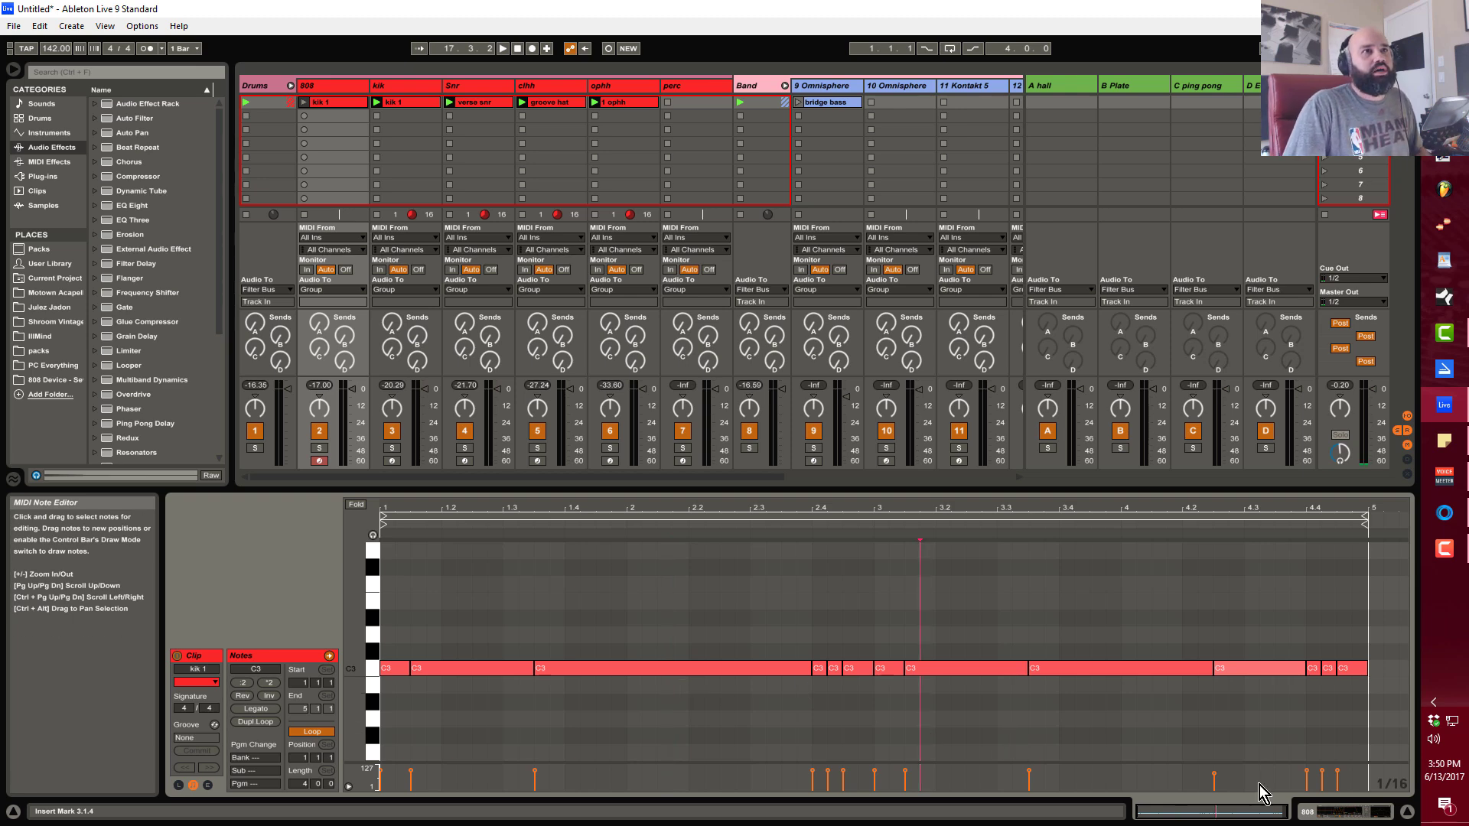
{"action": "left_click", "coordinate": [1215, 775]}
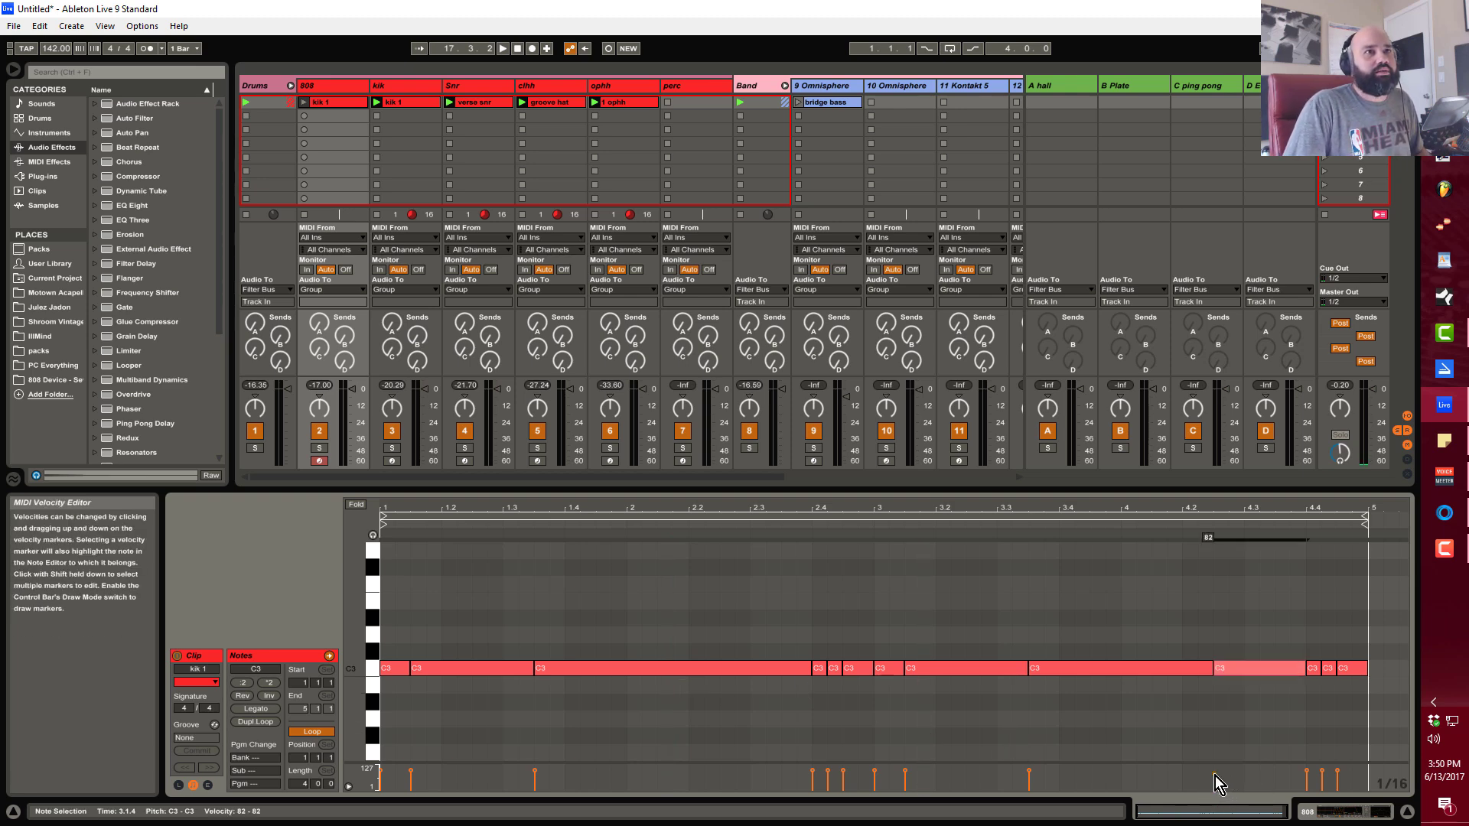
Move all notes of the 808 clip up to C#3 and launch the clip alongside the drums.
{"action": "left_click_drag", "start_coordinate": [1348, 706], "coordinate": [395, 653]}
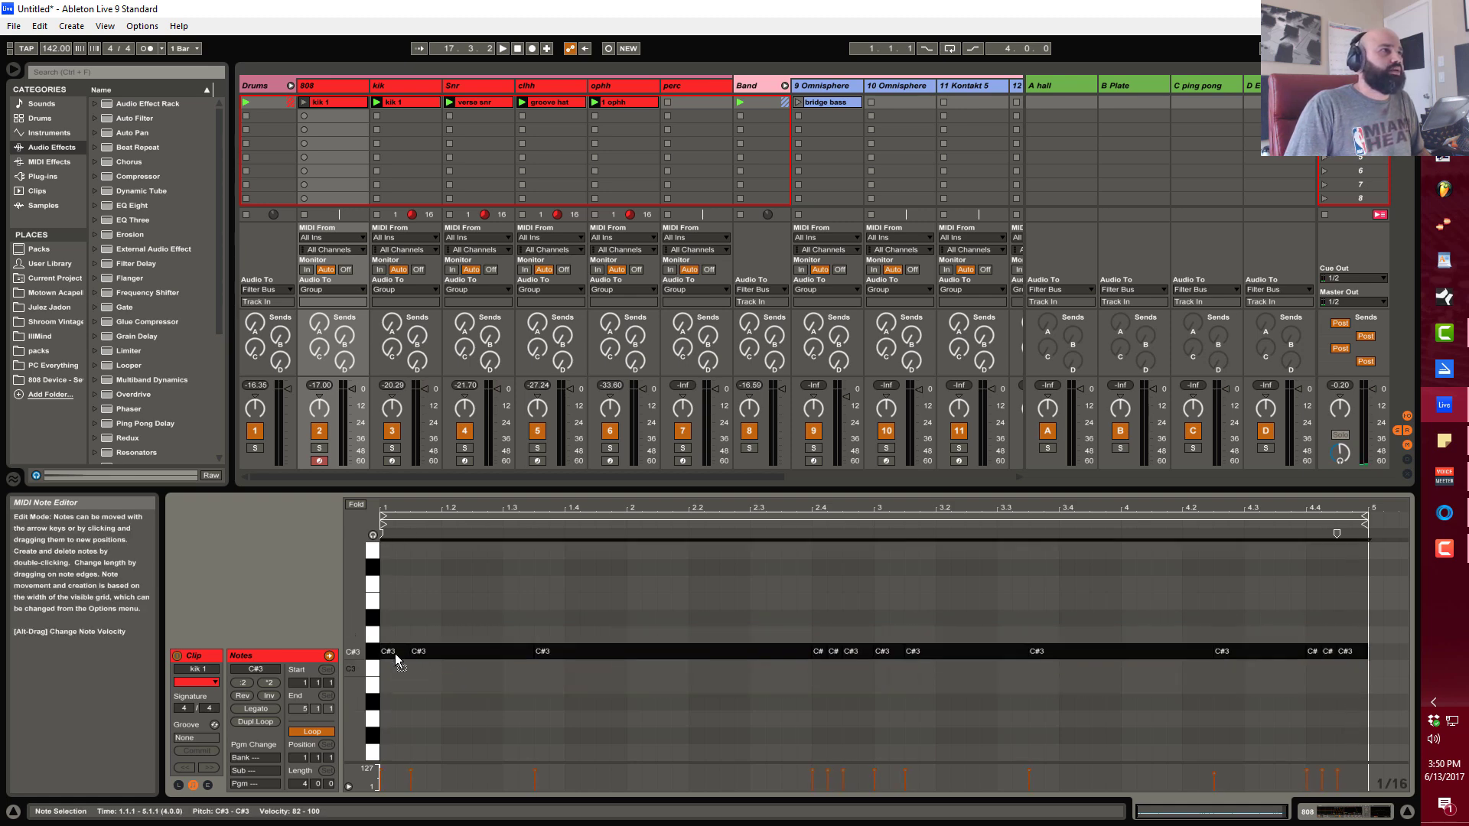
{"action": "left_click", "coordinate": [513, 609]}
{"action": "key", "text": "space"}
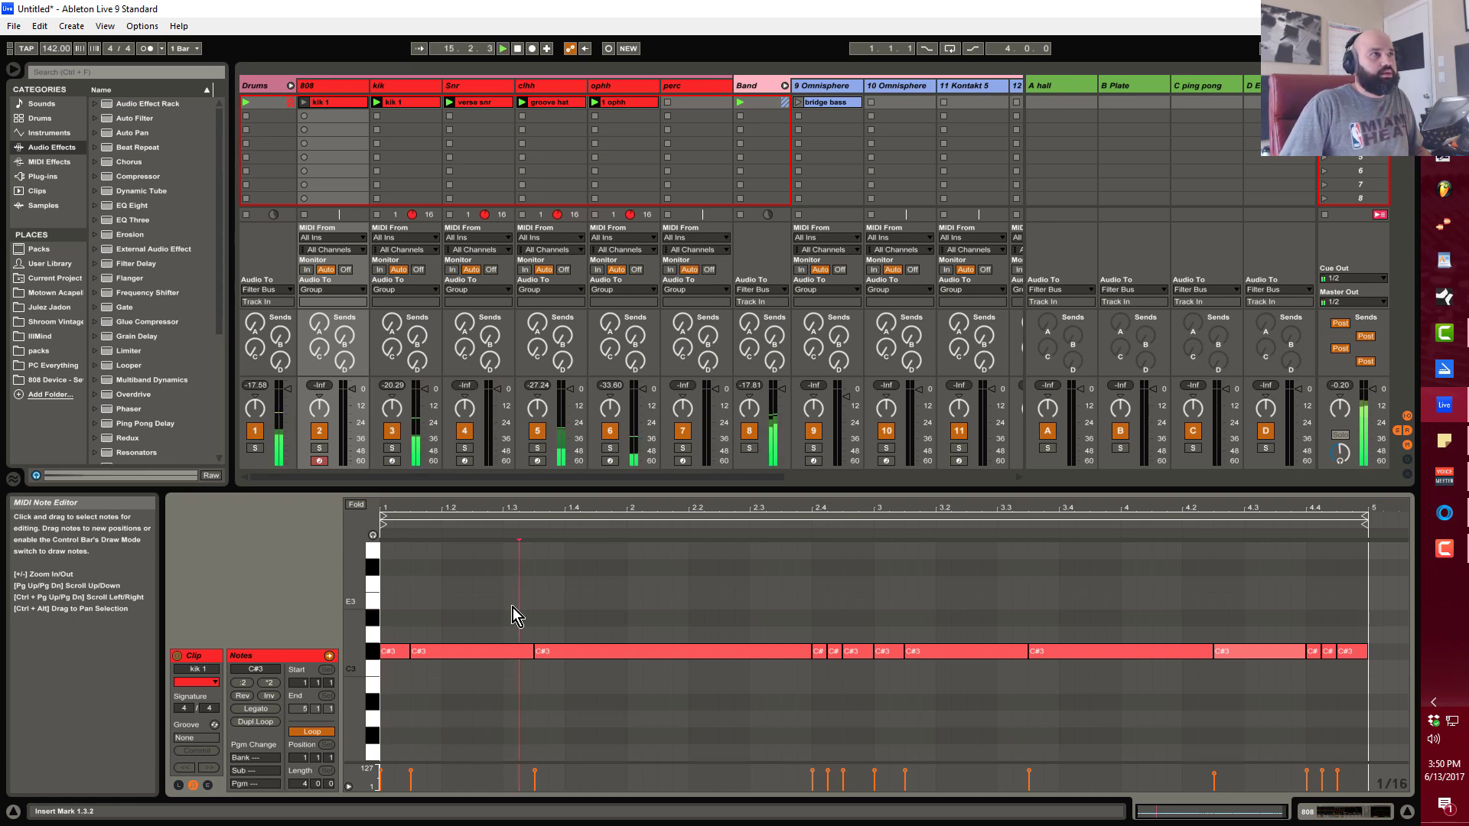
{"action": "left_click", "coordinate": [304, 102]}
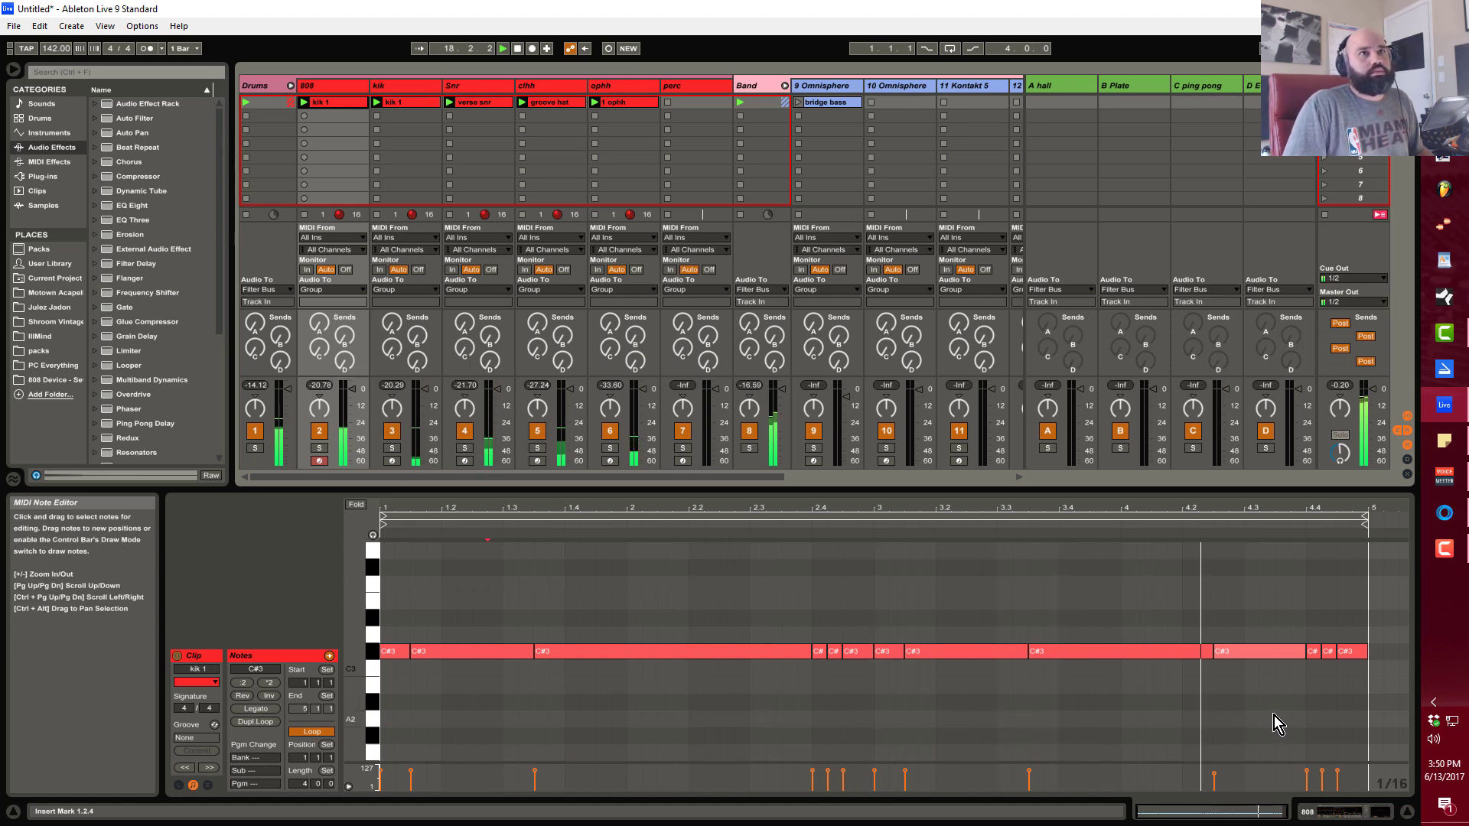
{"action": "left_click", "coordinate": [1183, 714]}
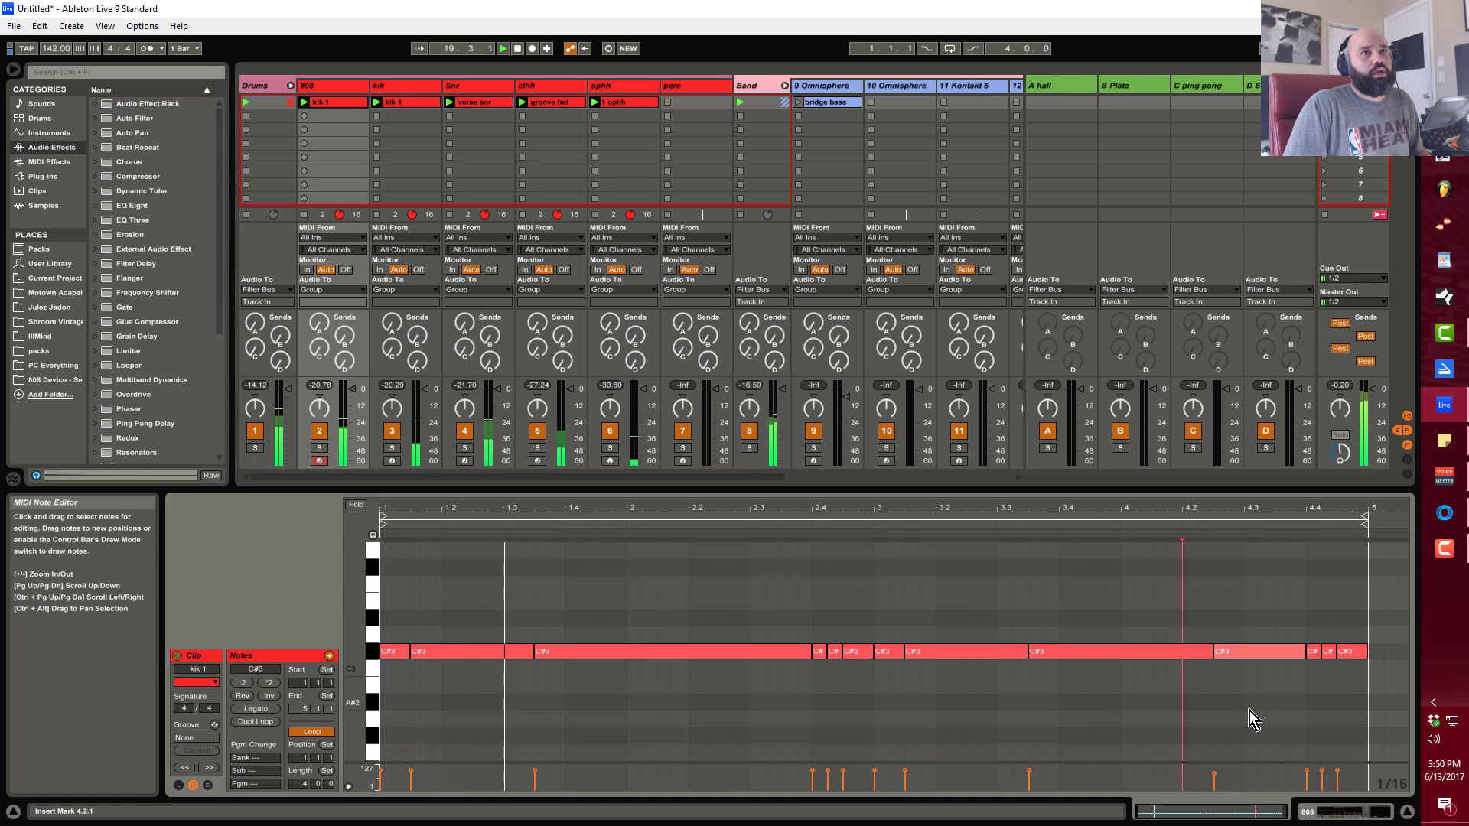
Raise the last three notes of the 808 clip, starting at 4.4, to G#3 and toggle playback.
{"action": "scroll", "coordinate": [1337, 689], "scroll_direction": "up", "scroll_amount": 2}
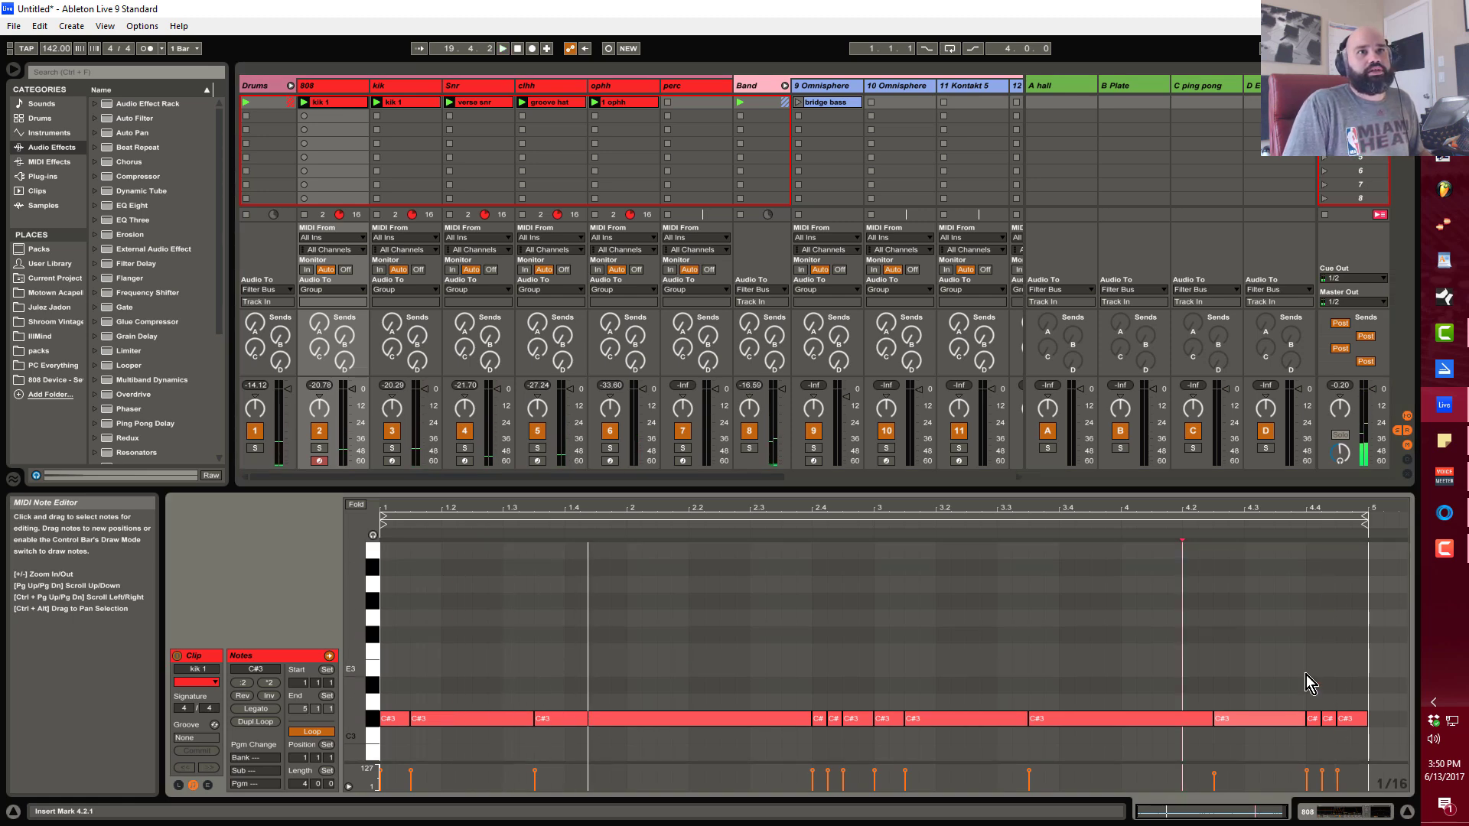
{"action": "left_click_drag", "start_coordinate": [1306, 669], "coordinate": [1352, 622]}
{"action": "left_click", "coordinate": [1213, 649]}
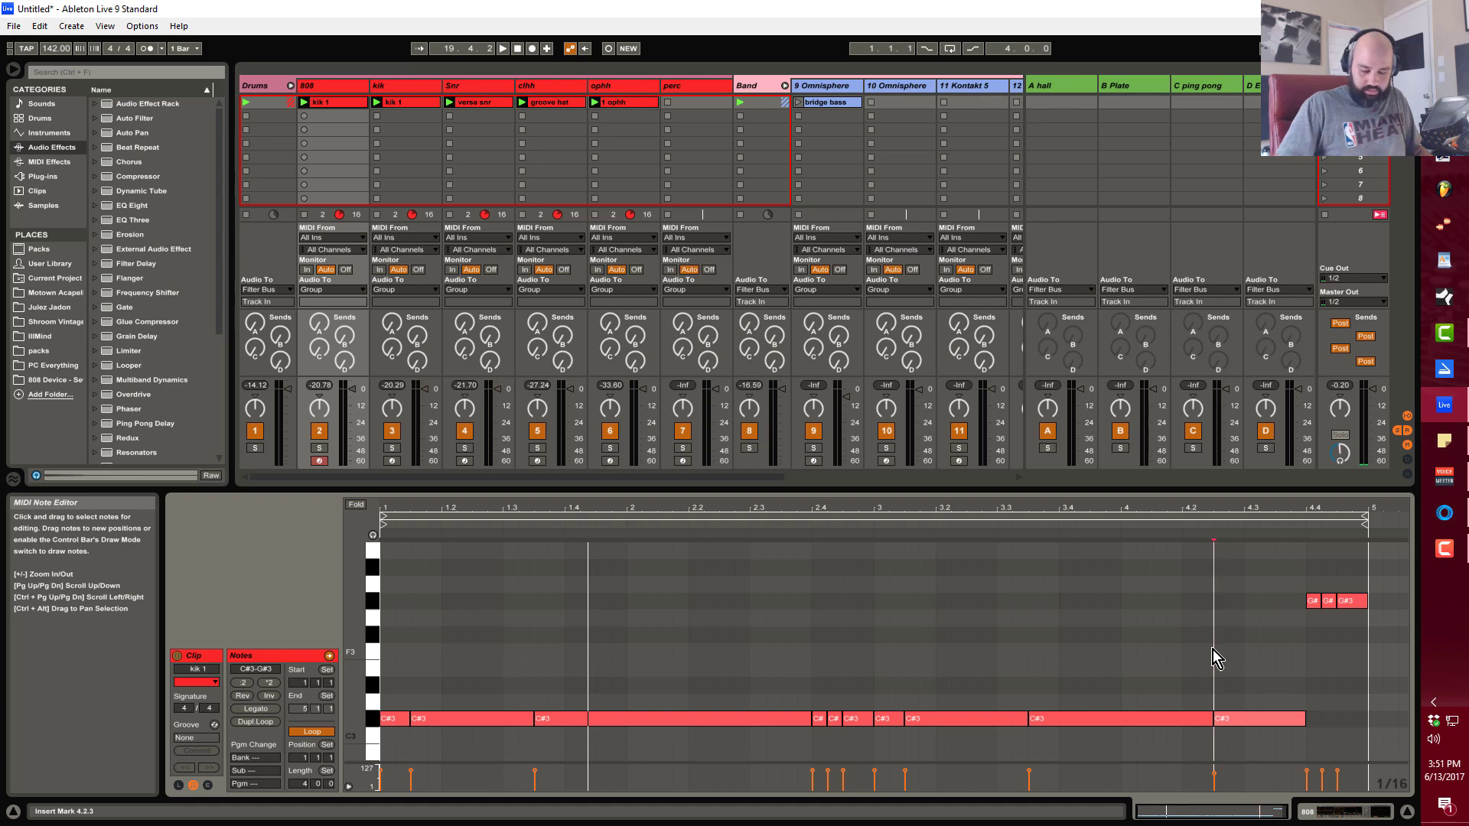
{"action": "key", "text": "space"}
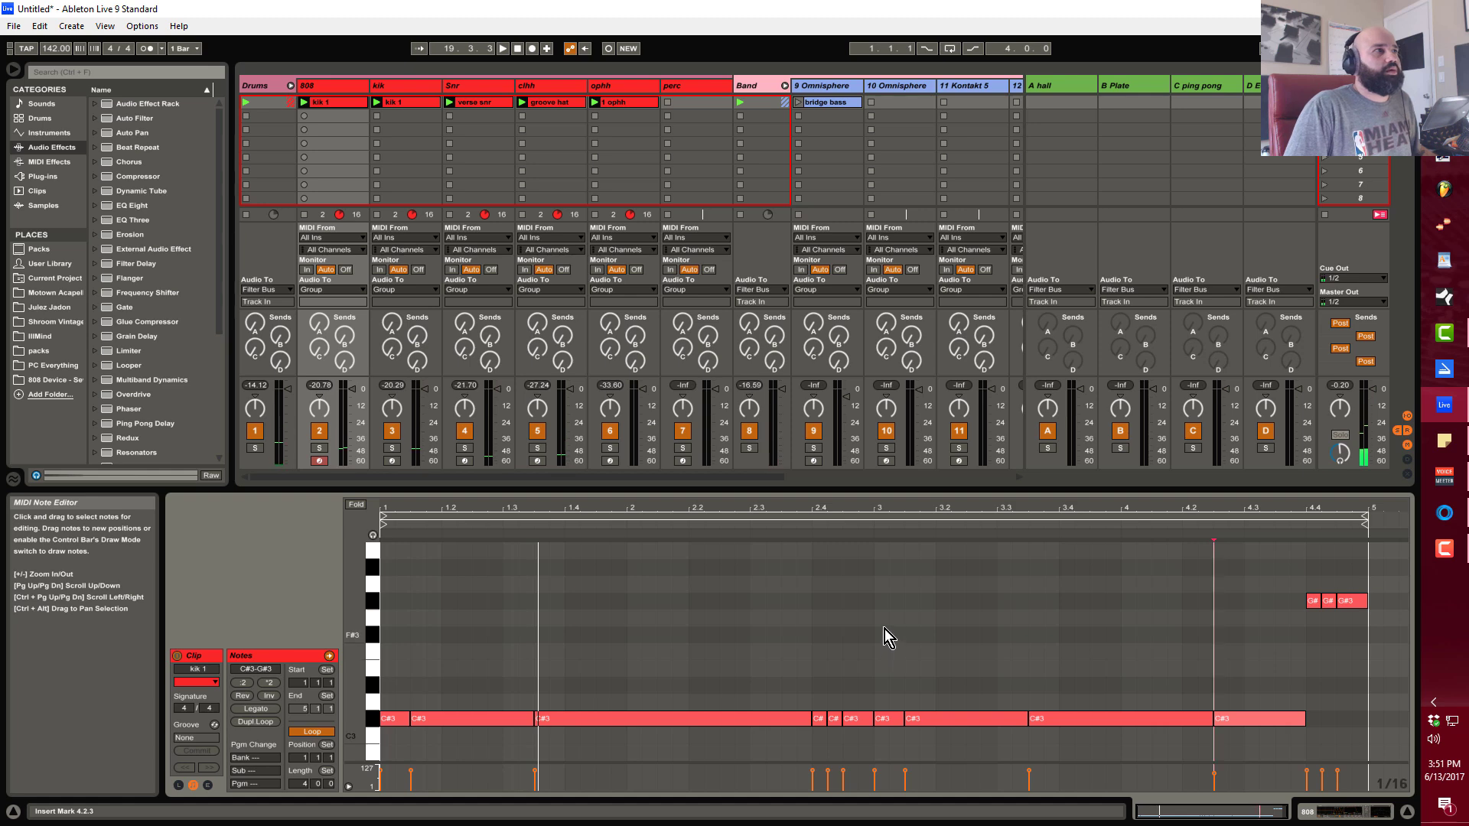
Add a sixteenth-long C#4 note at 3.1.1 in the 808 clip and check the Tuner during playback.
{"action": "scroll", "coordinate": [887, 640], "scroll_direction": "up", "scroll_amount": 1}
{"action": "scroll", "coordinate": [892, 705], "scroll_direction": "up", "scroll_amount": 1}
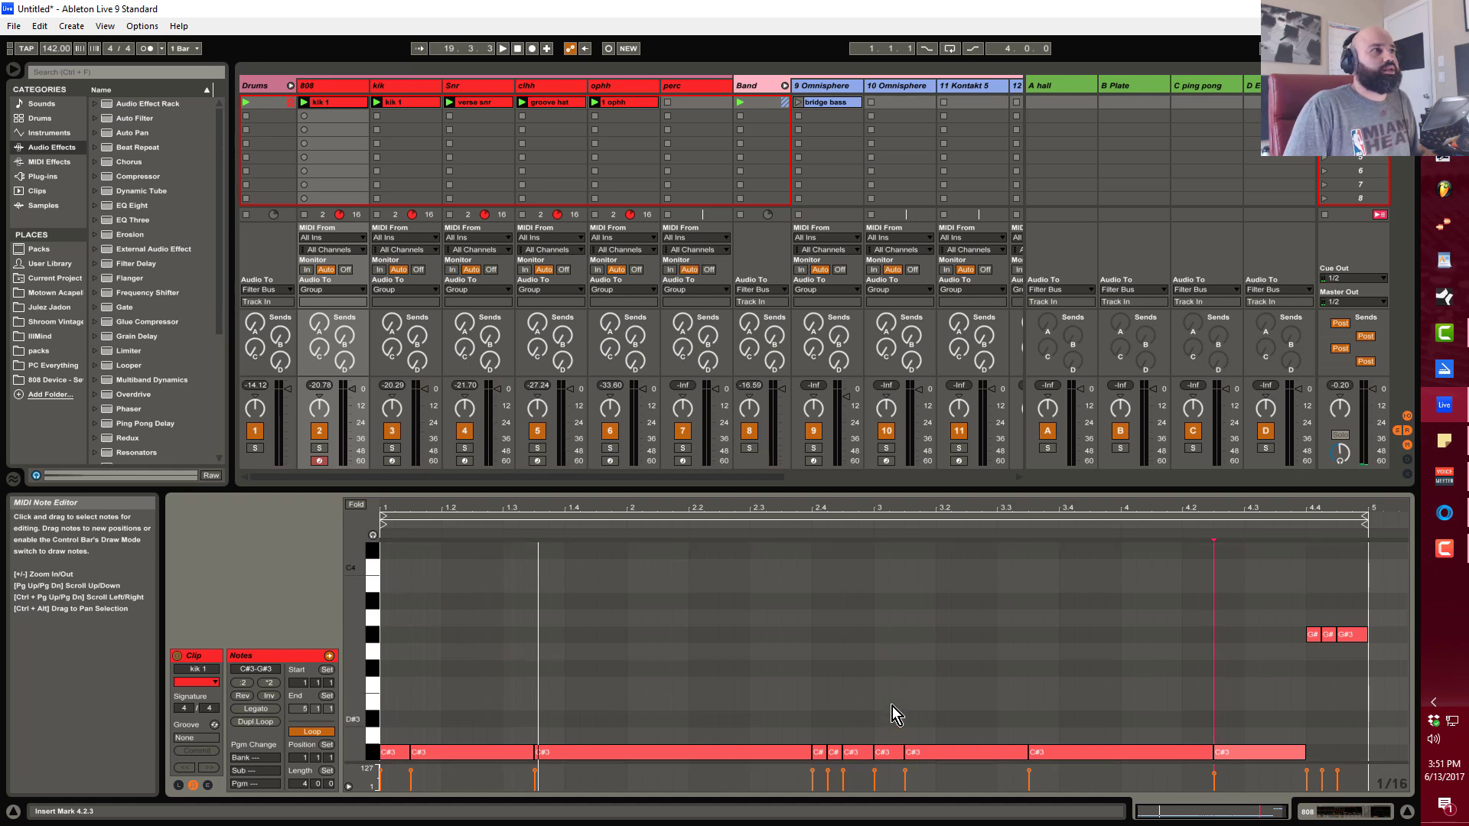
{"action": "scroll", "coordinate": [892, 705], "scroll_direction": "up", "scroll_amount": 2}
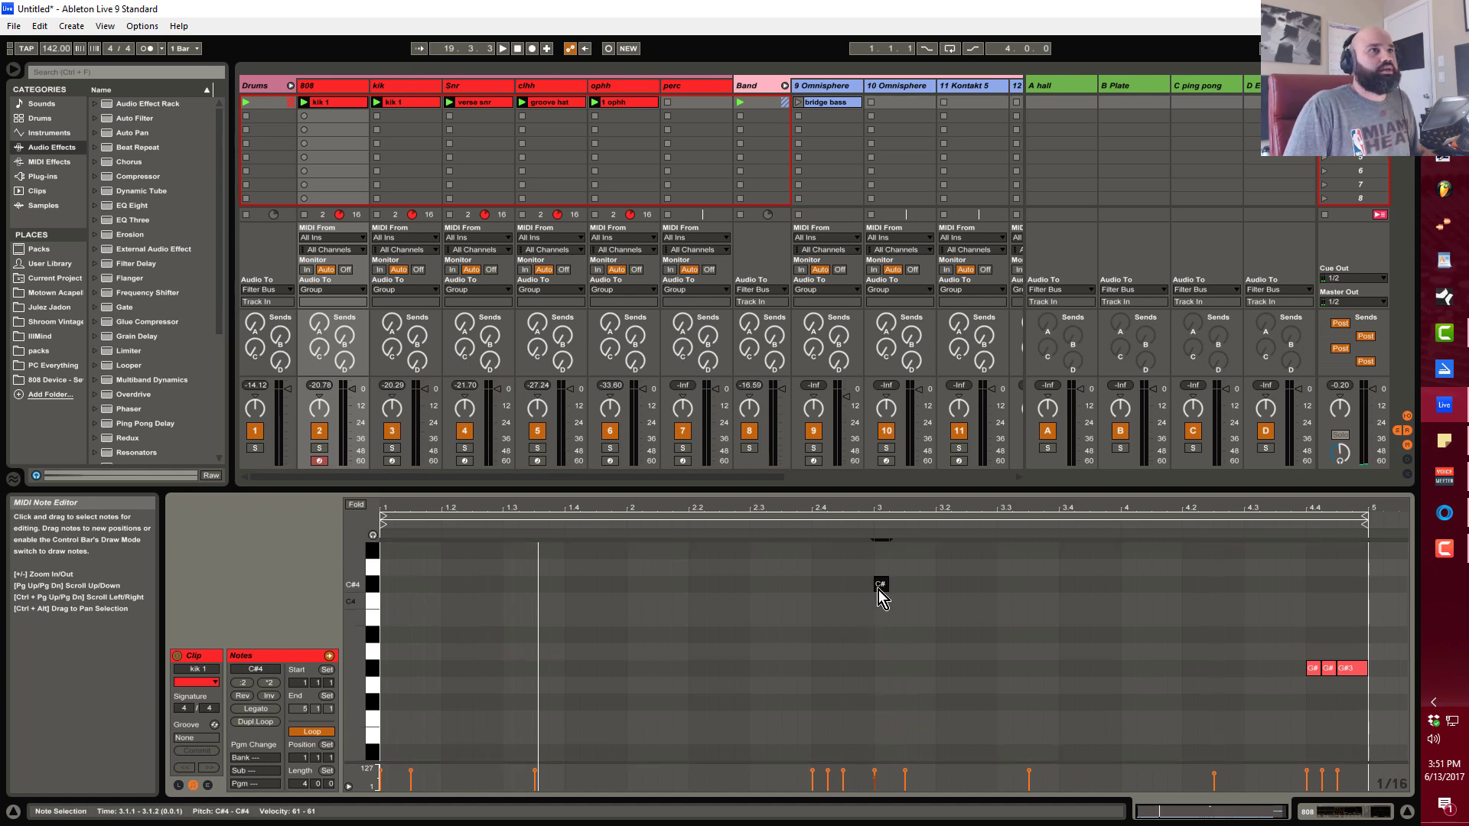
{"action": "key", "text": "shift+Tab"}
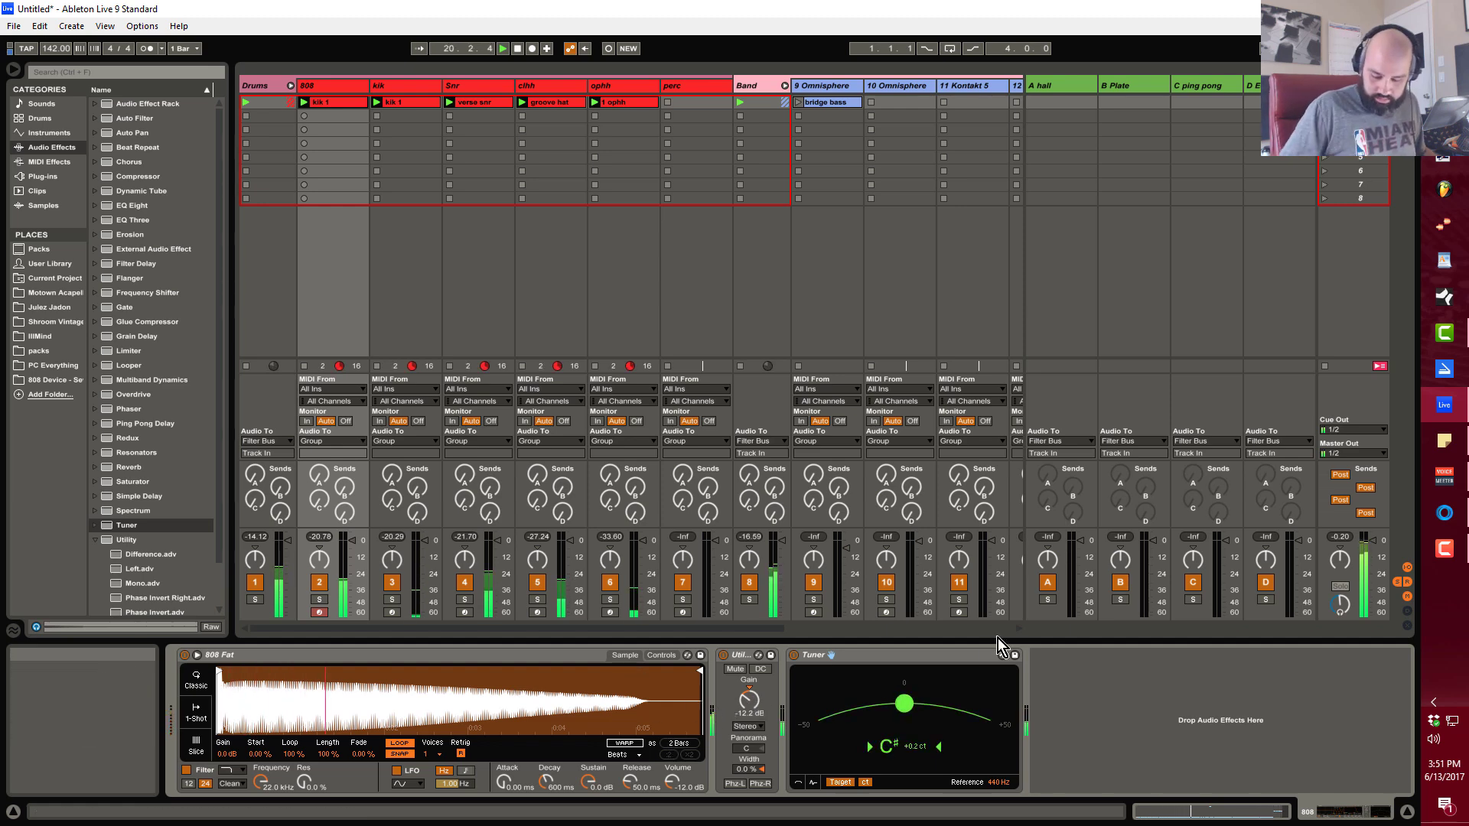
{"action": "key", "text": "shift+Tab"}
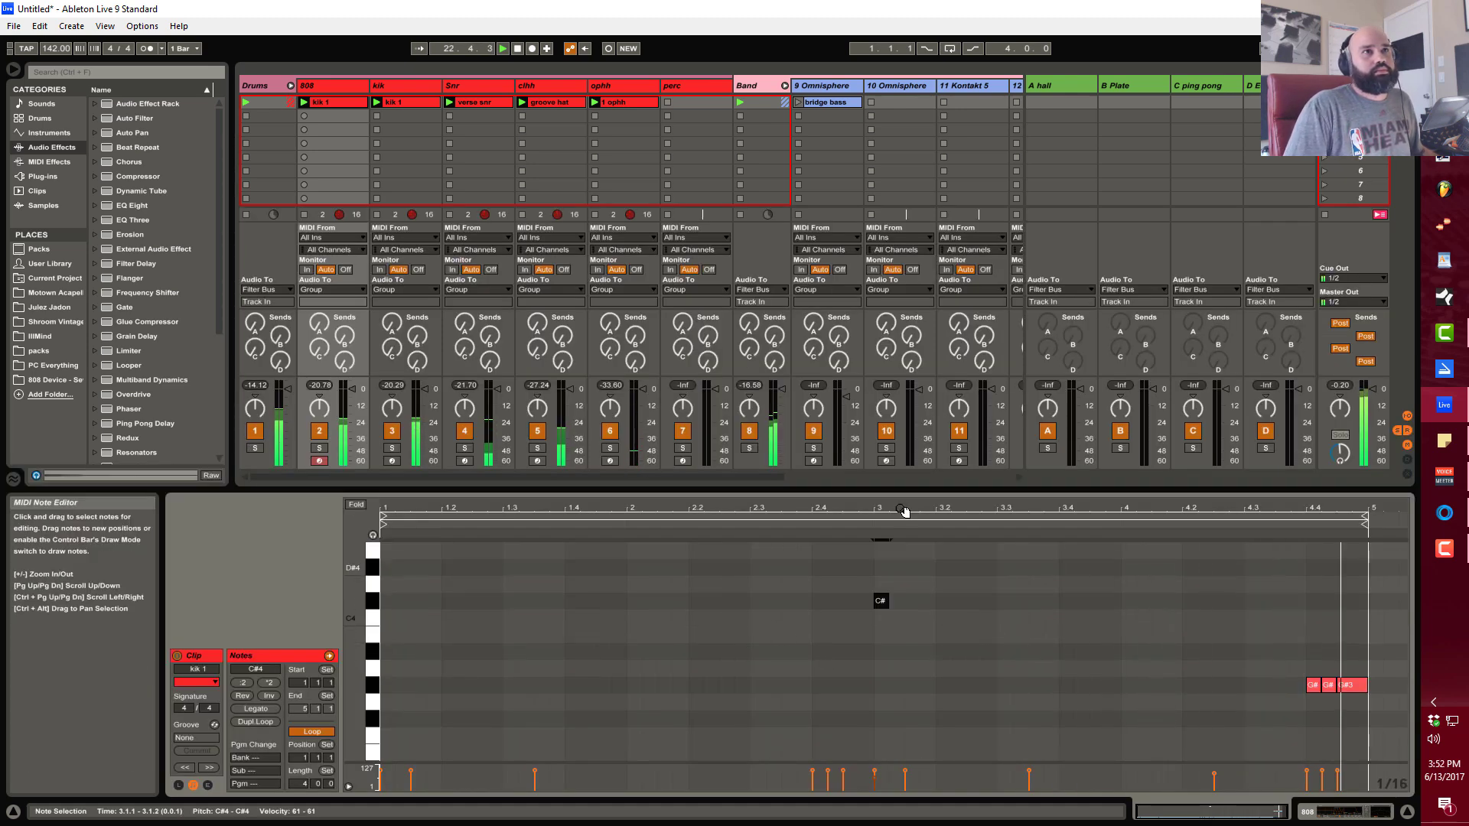
Lengthen the added note at beat 3 to end at 3.1.3 and raise it an octave to C#5.
{"action": "mouse_move", "coordinate": [894, 509]}
{"action": "left_mouse_down"}
{"action": "mouse_move", "coordinate": [870, 577]}
{"action": "mouse_move", "coordinate": [916, 604]}
{"action": "mouse_move", "coordinate": [847, 604]}
{"action": "left_mouse_up"}
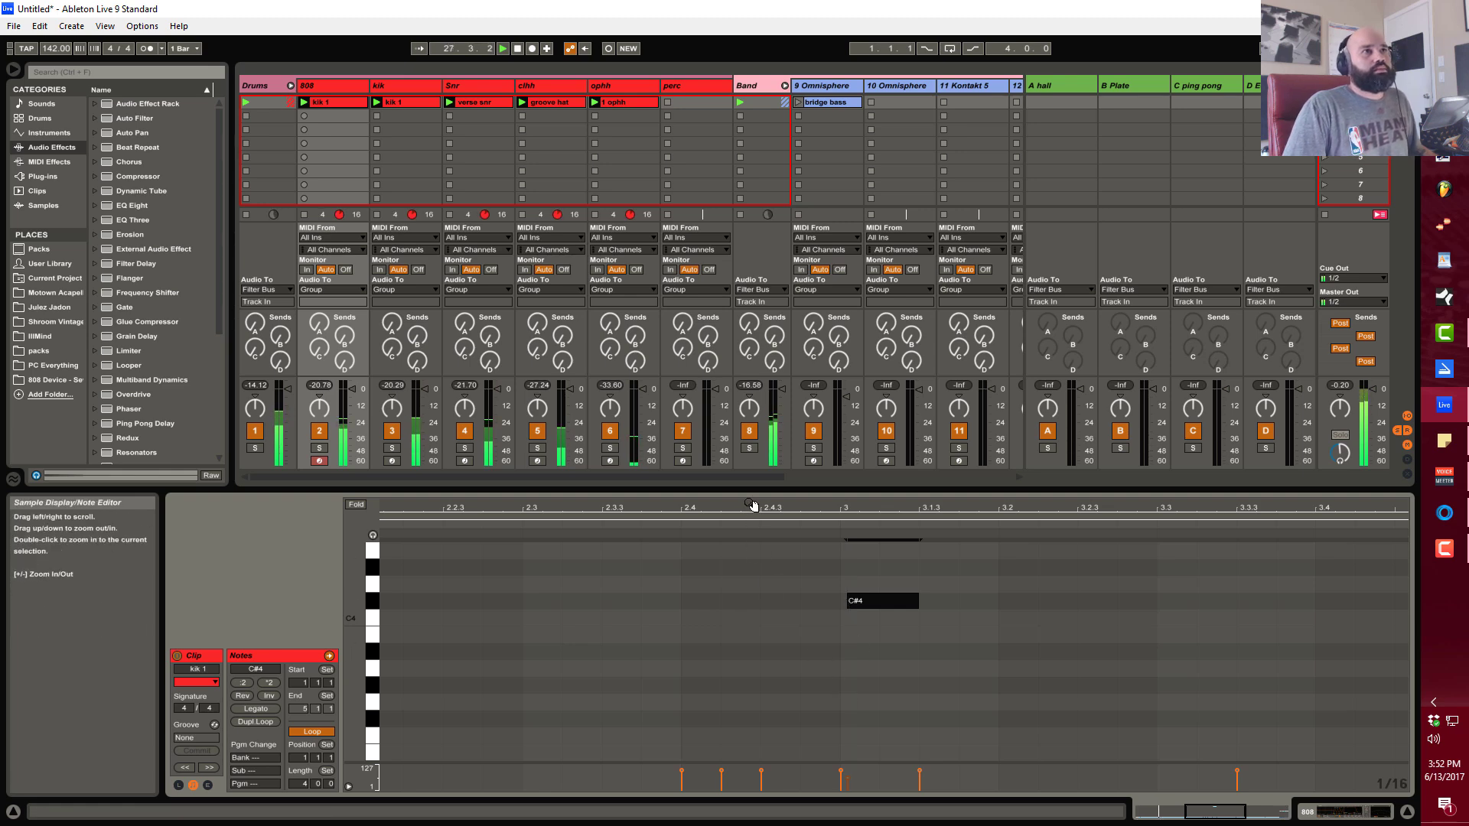
{"action": "left_click_drag", "start_coordinate": [752, 506], "coordinate": [704, 463]}
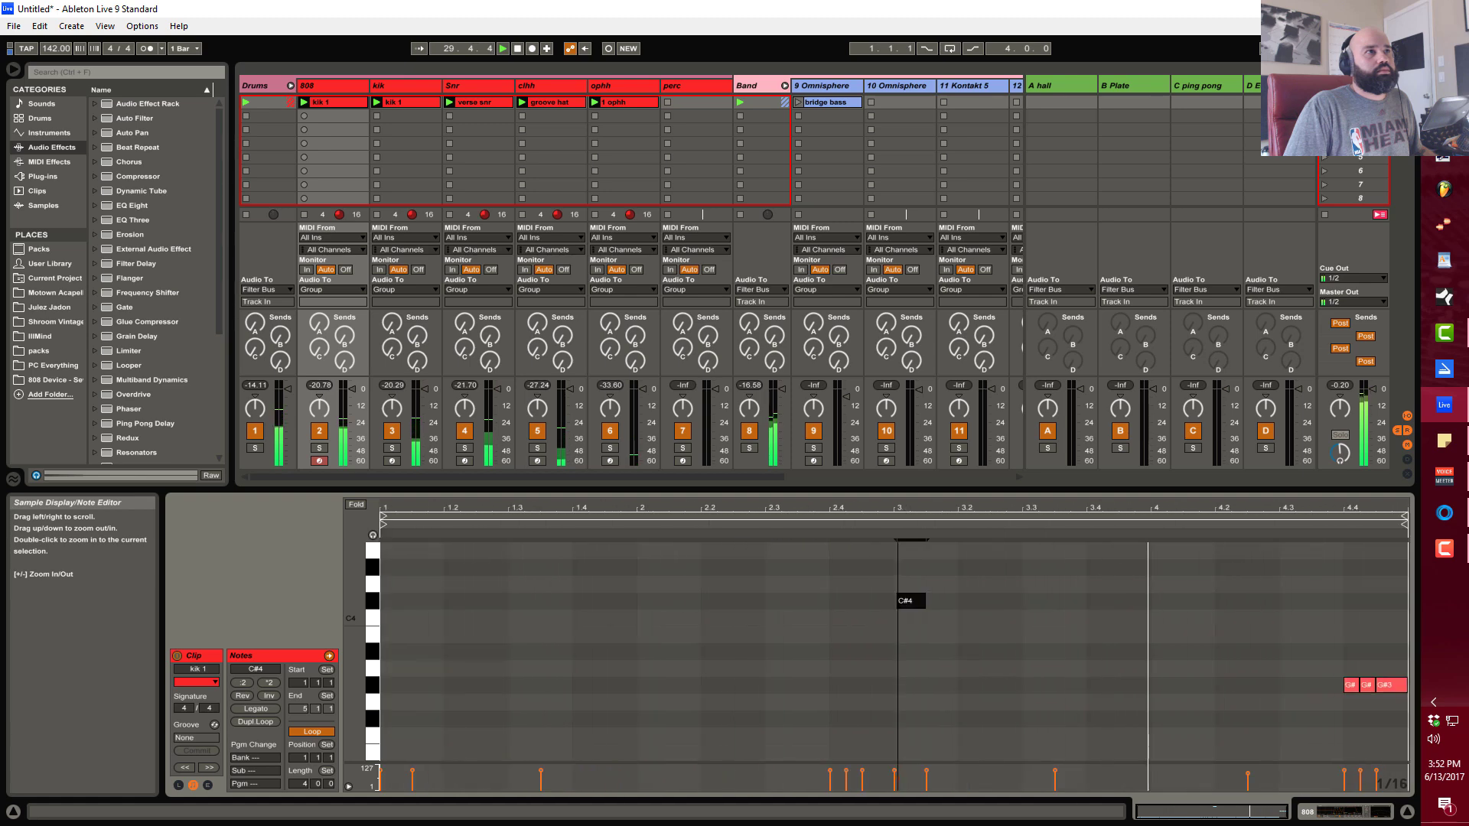
{"action": "scroll", "coordinate": [948, 711], "scroll_direction": "up", "scroll_amount": 3}
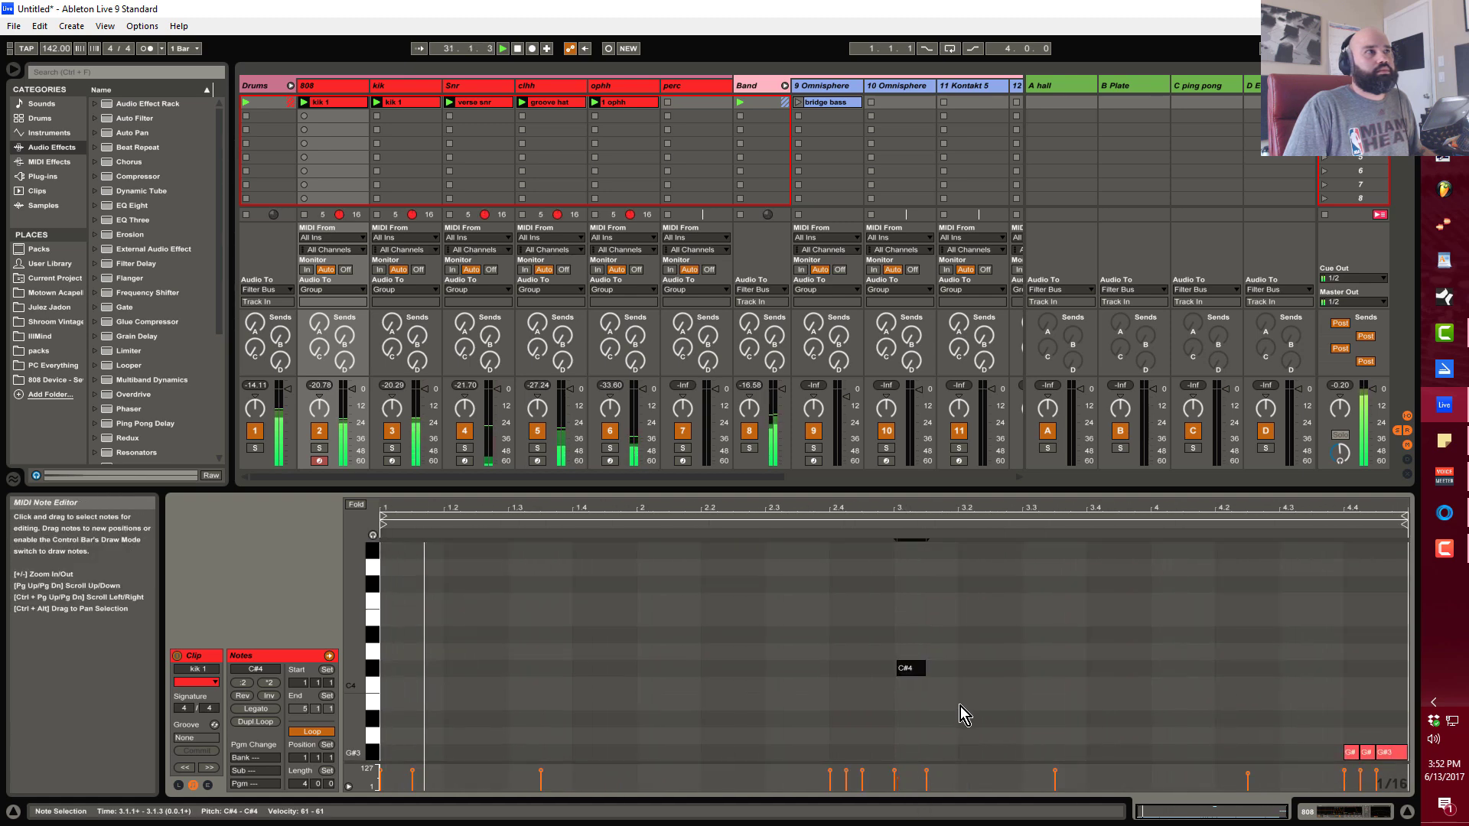
{"action": "key", "text": "shift+Up"}
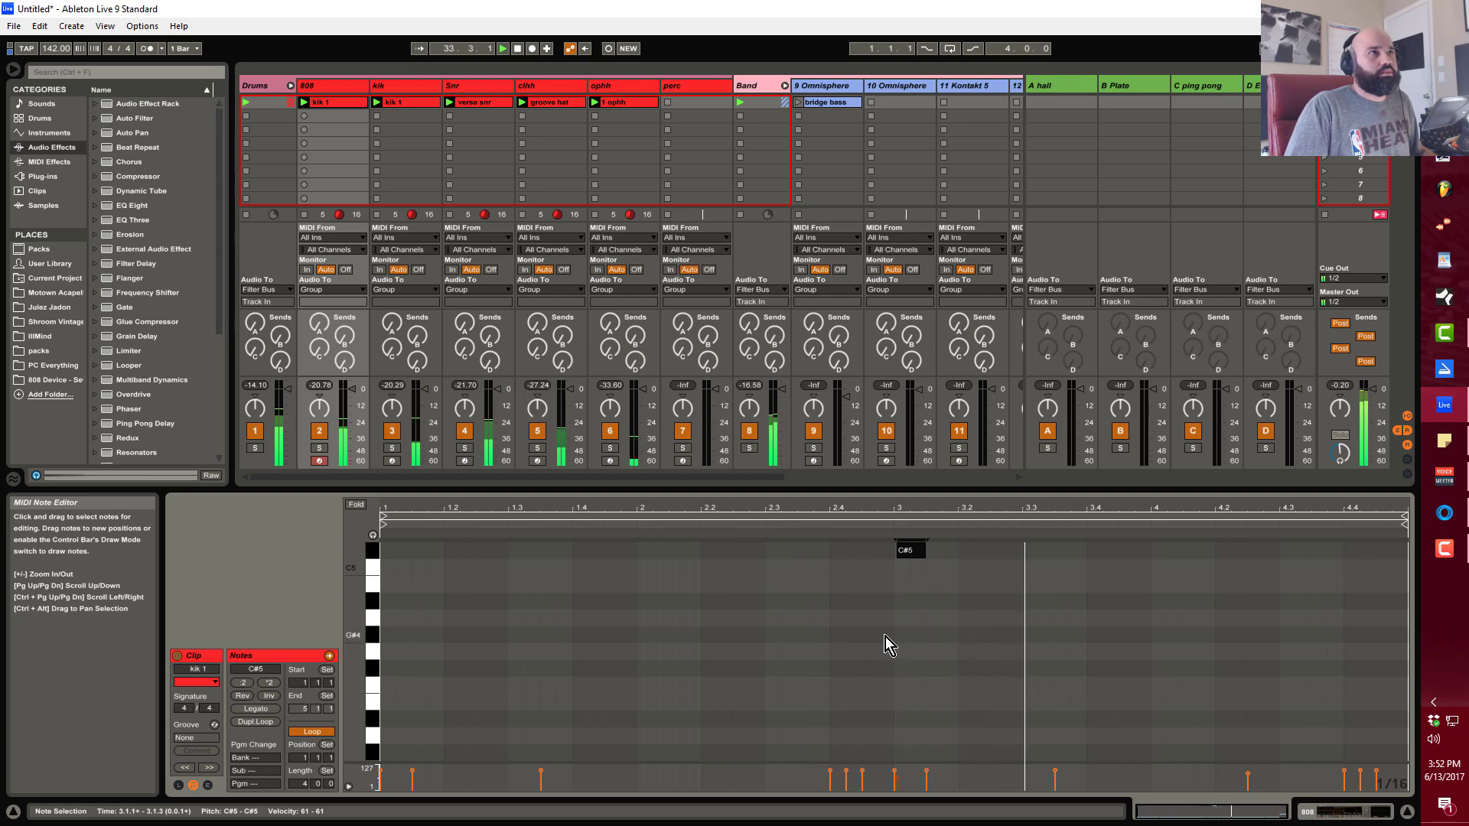
Enlarge the note editor vertically to show the range from C#3 to C#5.
{"action": "scroll", "coordinate": [891, 639], "scroll_direction": "down", "scroll_amount": 3}
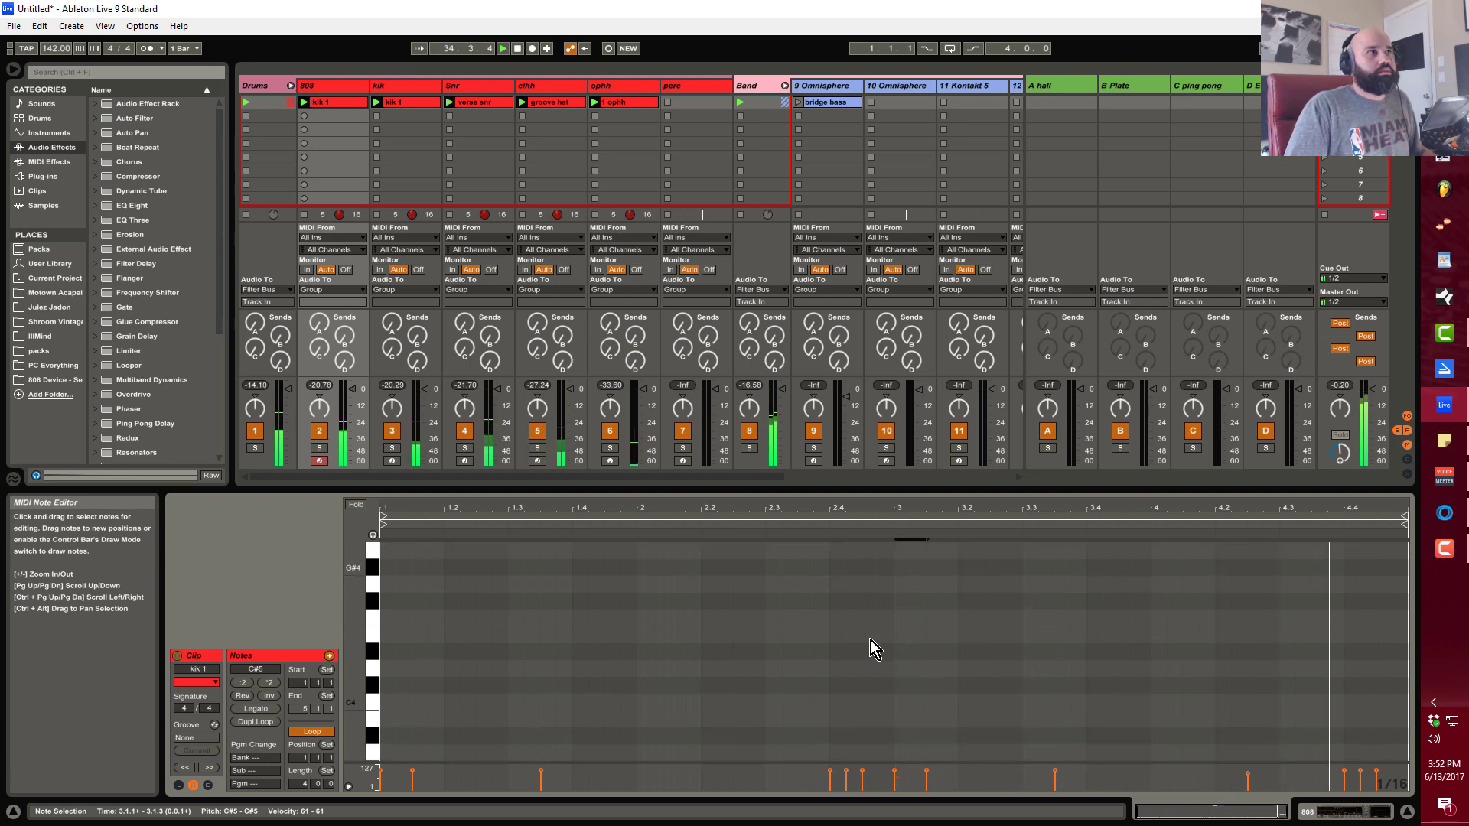
{"action": "left_click_drag", "start_coordinate": [804, 491], "coordinate": [813, 201]}
{"action": "scroll", "coordinate": [887, 388], "scroll_direction": "down", "scroll_amount": 1}
{"action": "scroll", "coordinate": [887, 389], "scroll_direction": "up", "scroll_amount": 3}
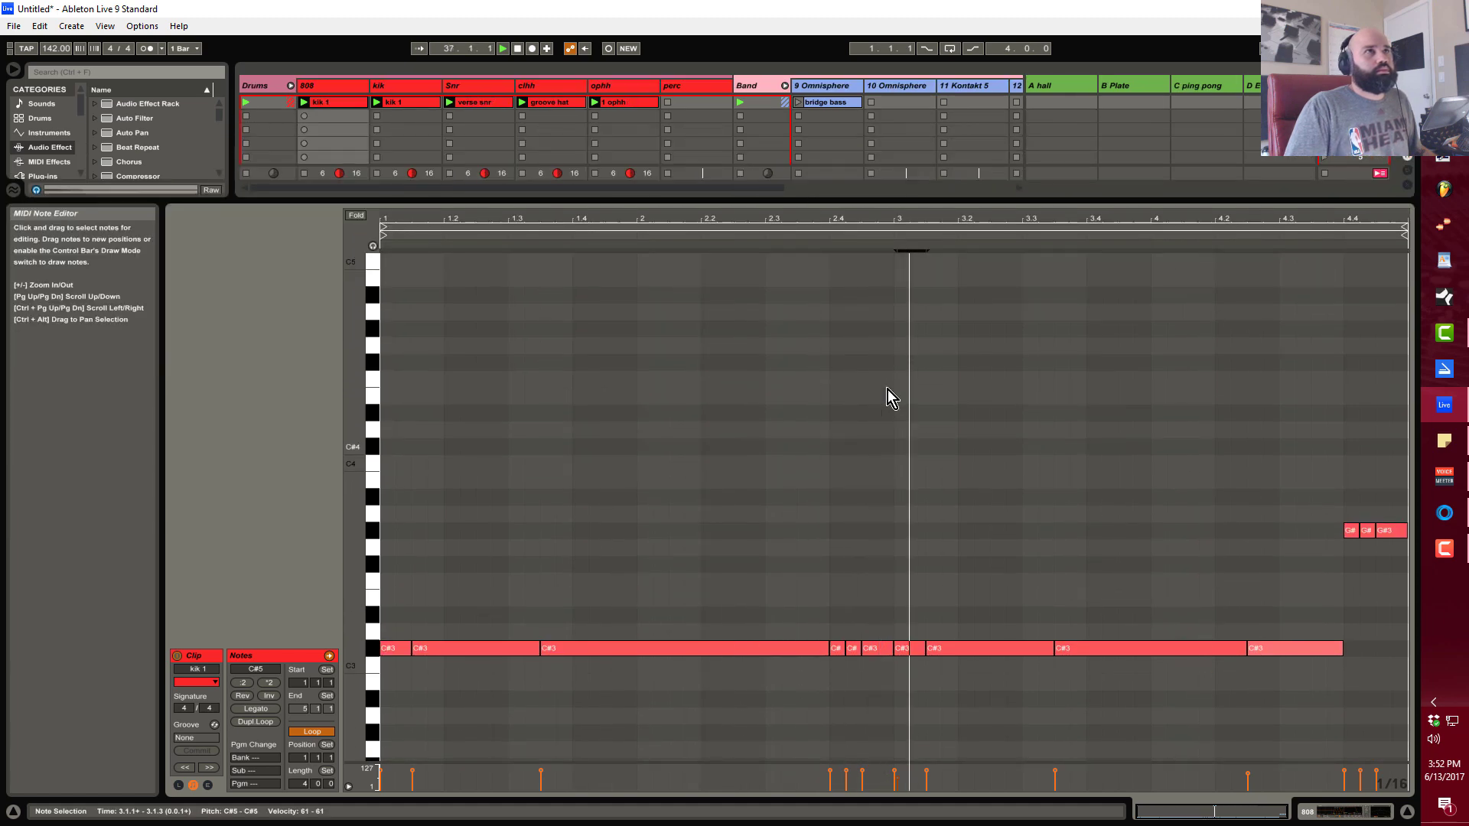
{"action": "scroll", "coordinate": [888, 389], "scroll_direction": "up", "scroll_amount": 2}
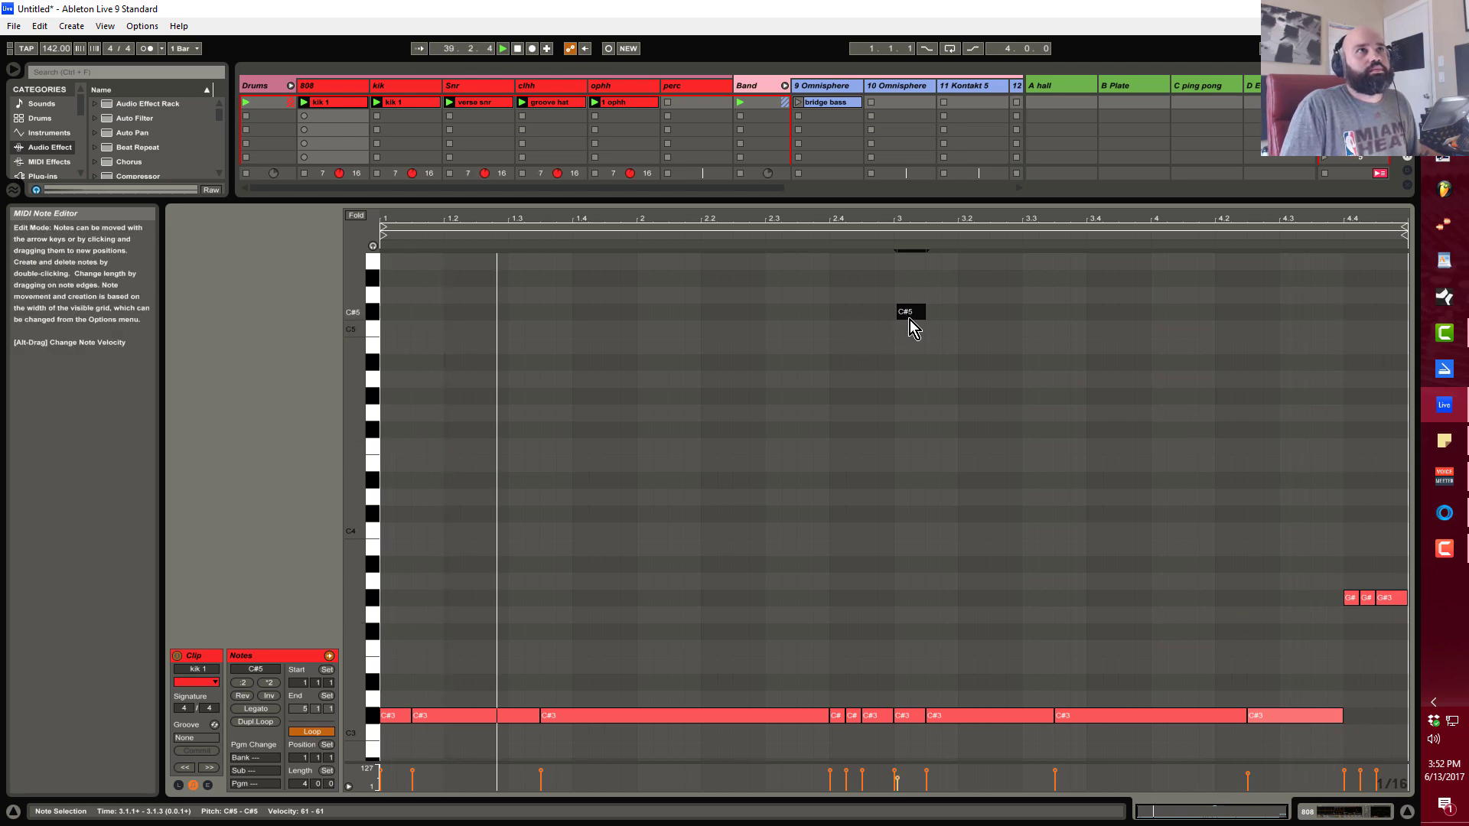
Copy the C#5 note at 3.1.1 to 4.2.1 and undo the shift of the original to 2.2.1.
{"action": "left_click_drag", "start_coordinate": [910, 318], "coordinate": [1228, 306]}
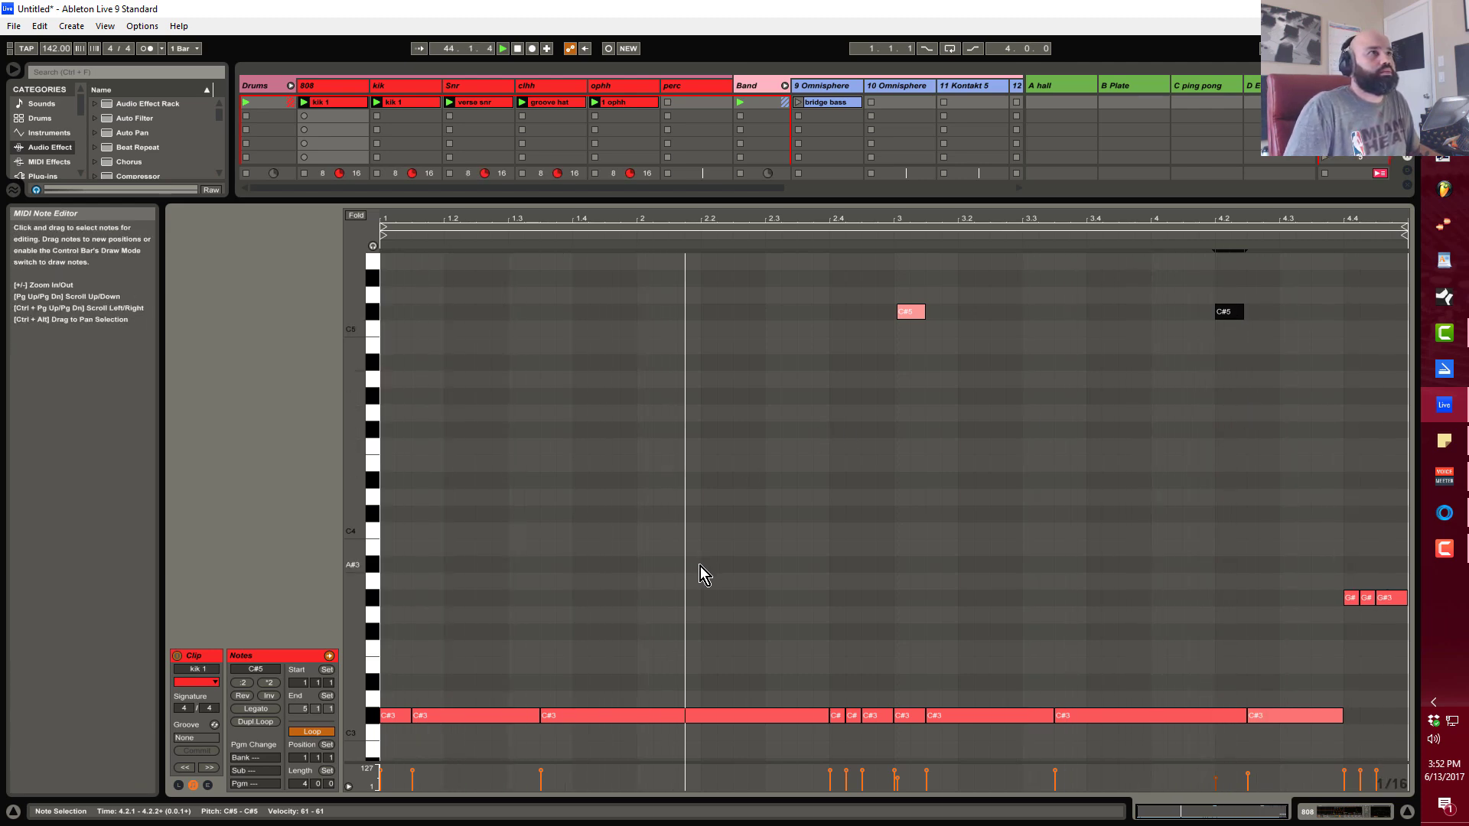
{"action": "left_click_drag", "start_coordinate": [913, 314], "coordinate": [717, 313]}
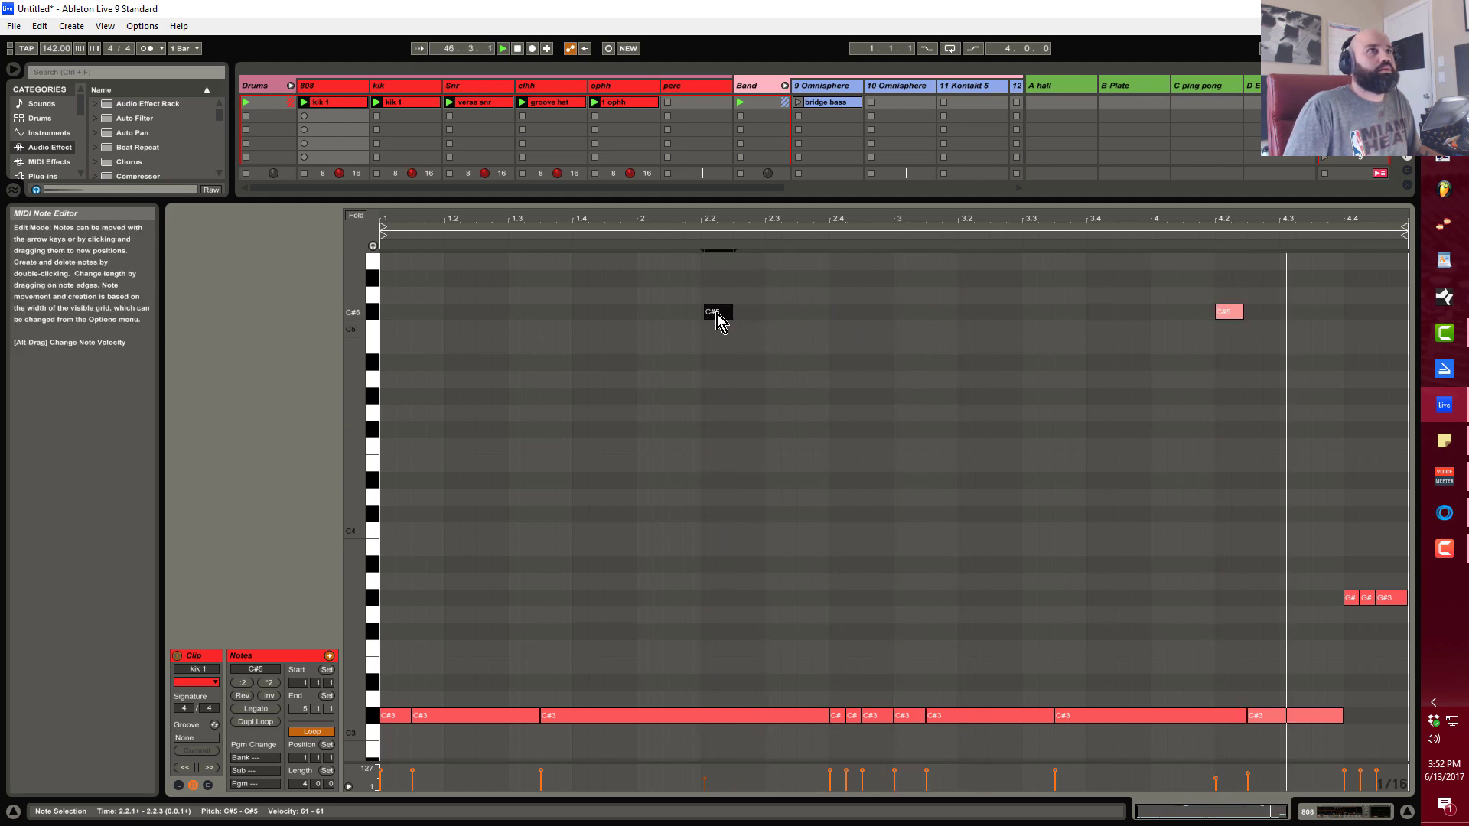
{"action": "key", "text": "ctrl+z"}
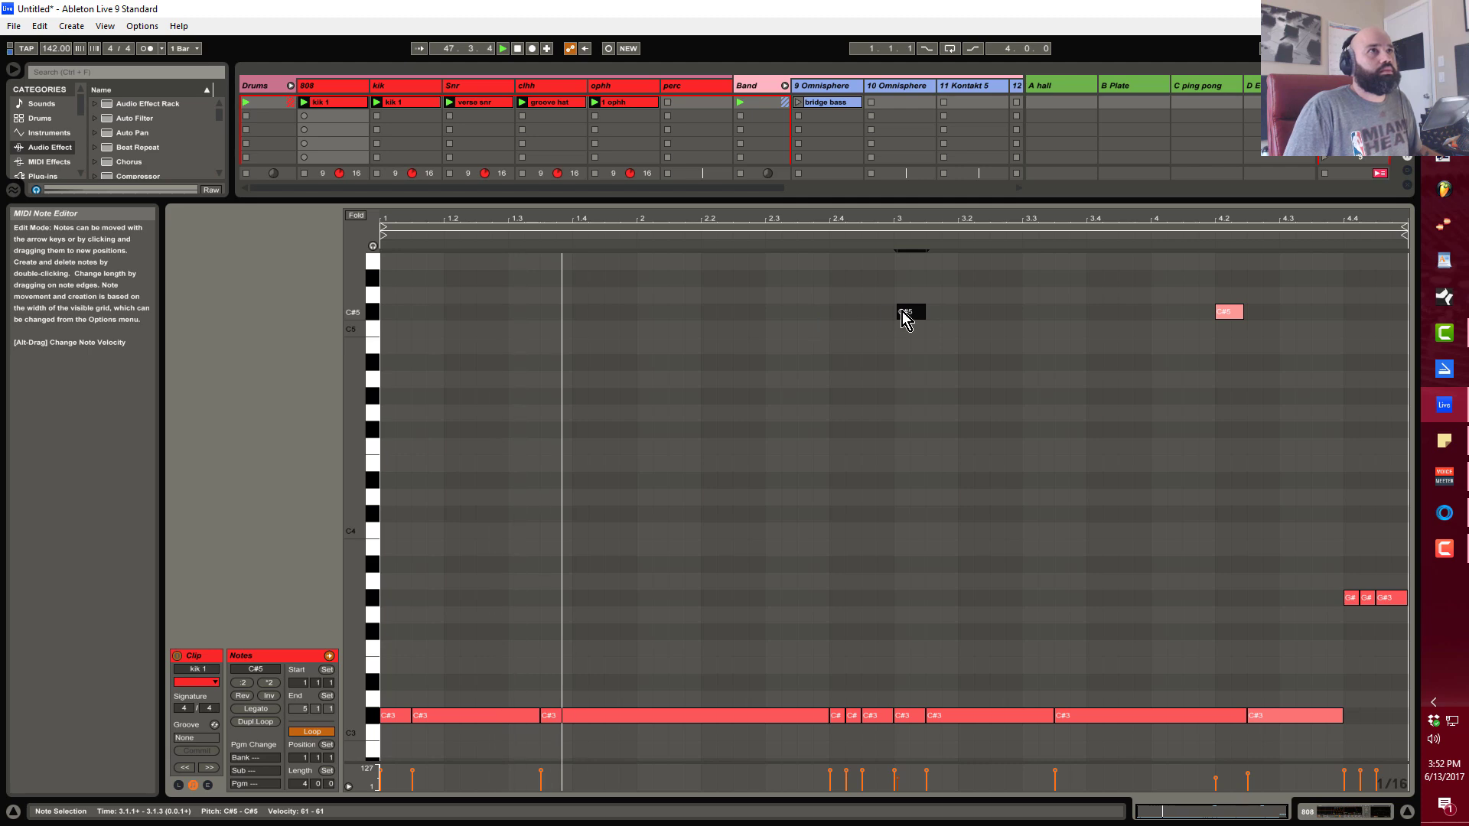
Copy the C#5 note at 3.1.1 earlier in the 808 clip, place the copy at 1.4.1 and restart playback.
{"action": "left_click_drag", "start_coordinate": [904, 314], "coordinate": [702, 316]}
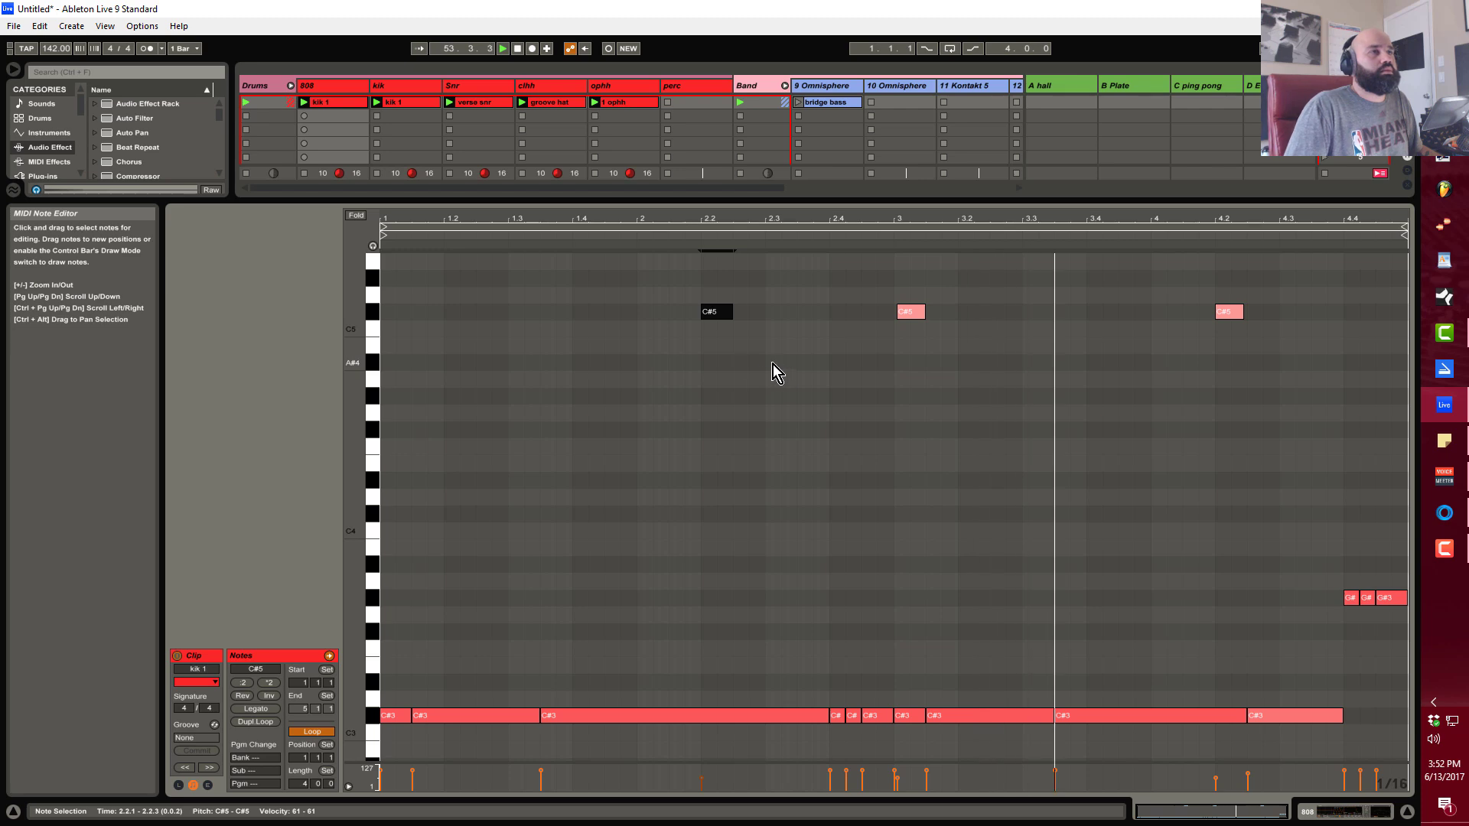
{"action": "left_click_drag", "start_coordinate": [717, 315], "coordinate": [603, 314]}
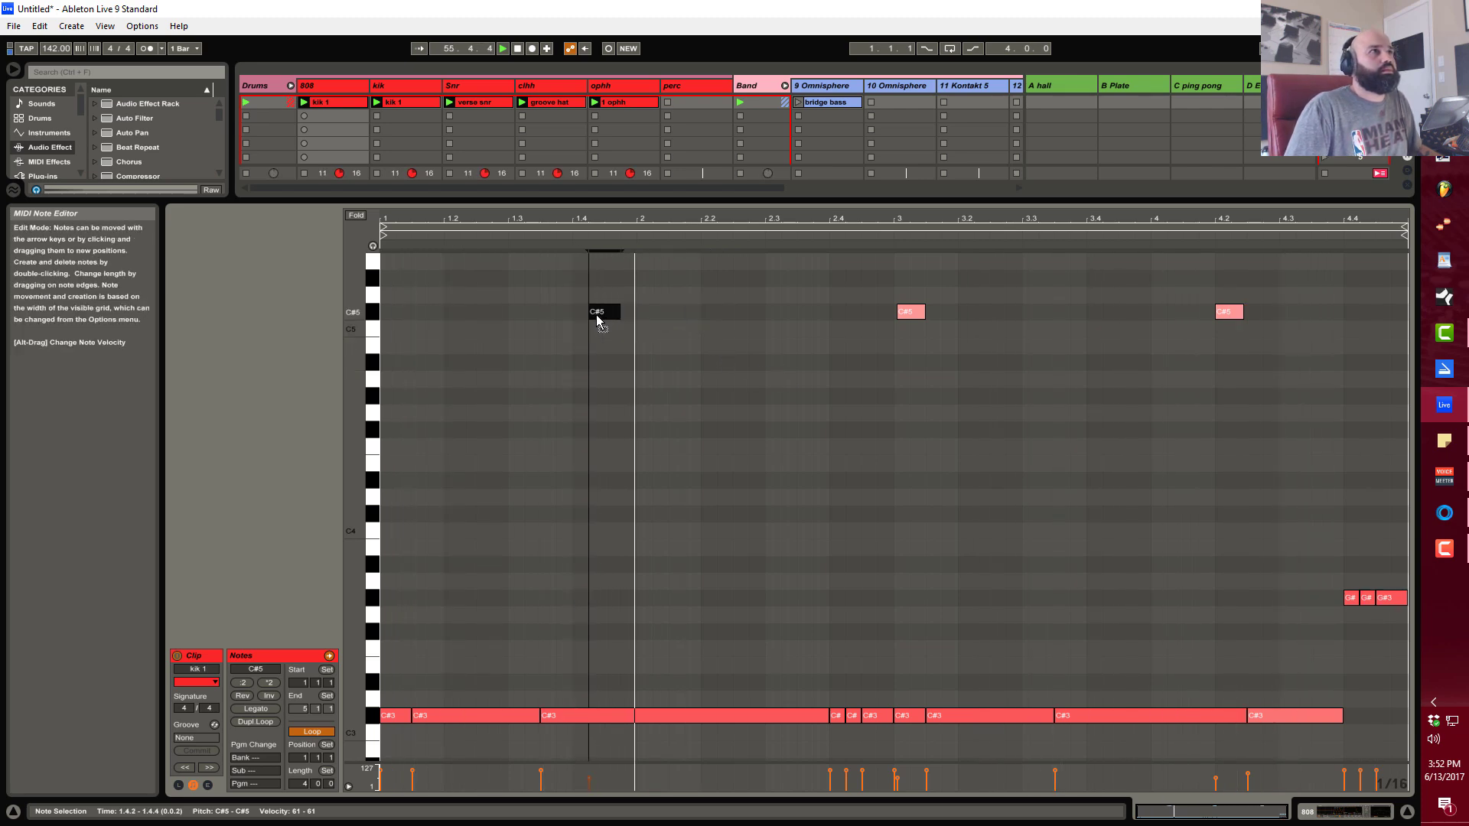
{"action": "left_click_drag", "start_coordinate": [595, 314], "coordinate": [590, 317]}
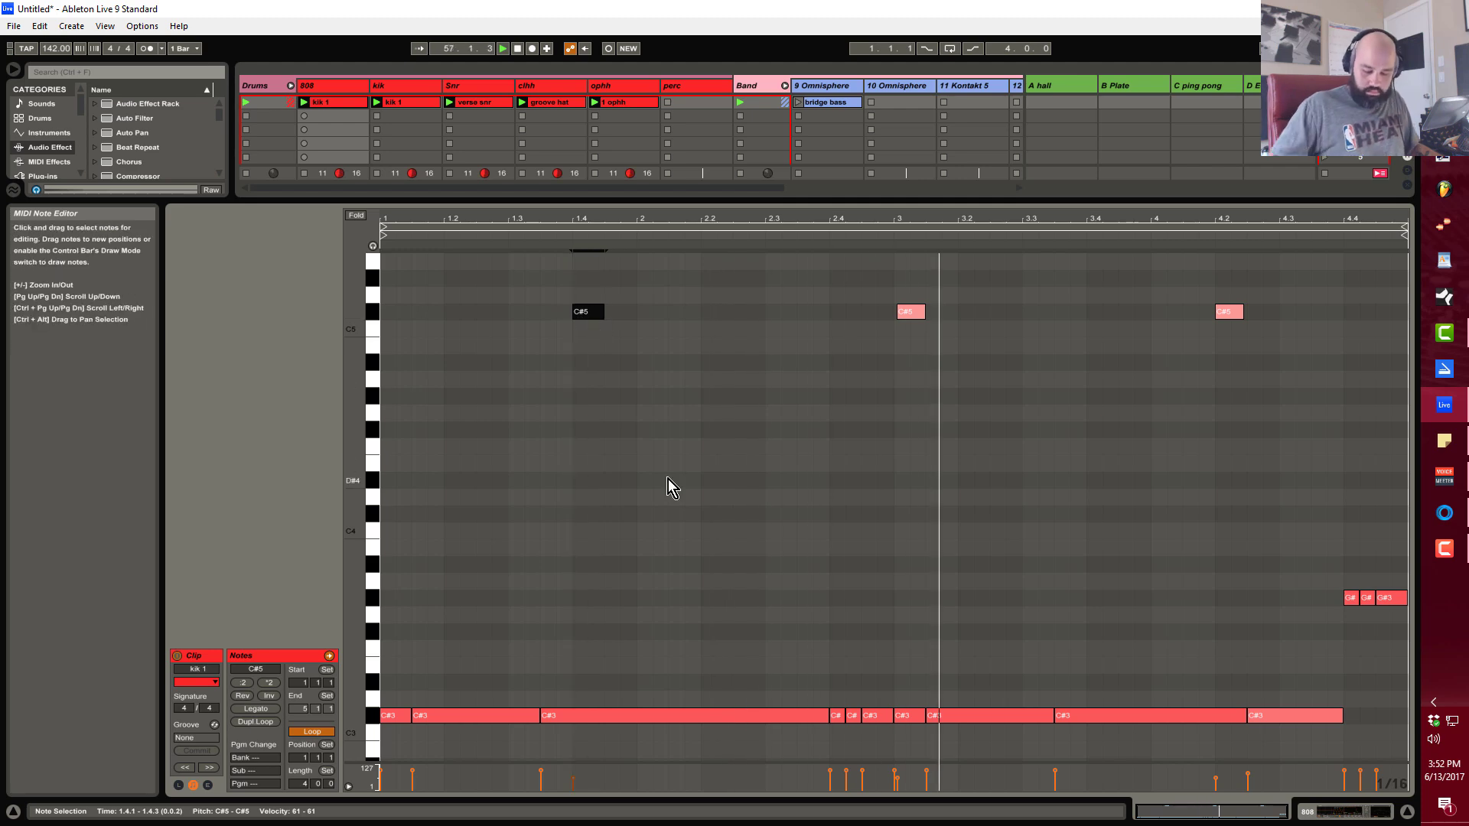
{"action": "key", "text": "space"}
{"action": "key", "text": "space"}
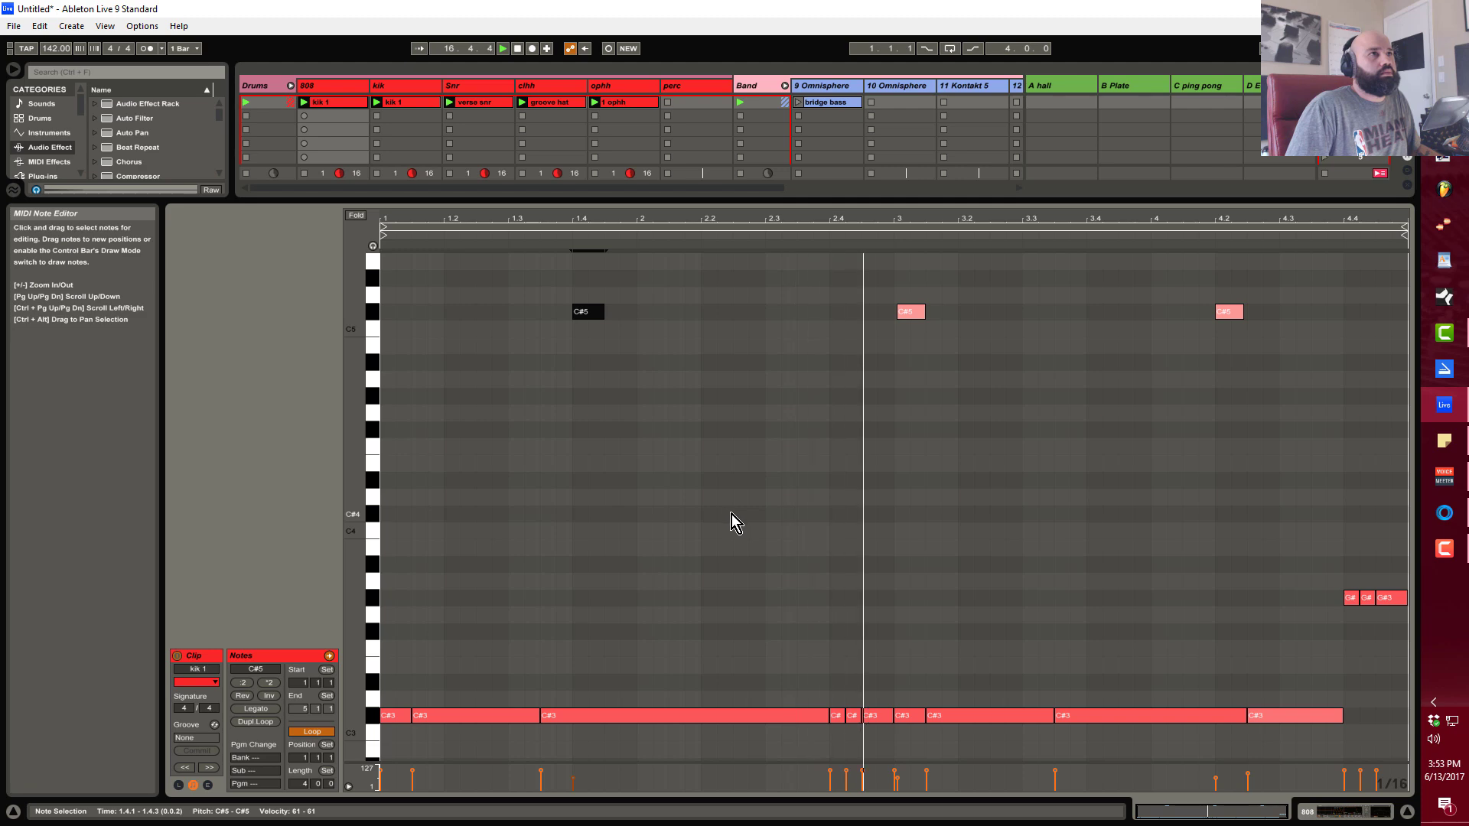
Add an A2 note at 2.2.1 below the C#3 line in the 808 clip, ending at 2.3.1.
{"action": "scroll", "coordinate": [732, 514], "scroll_direction": "down", "scroll_amount": 3}
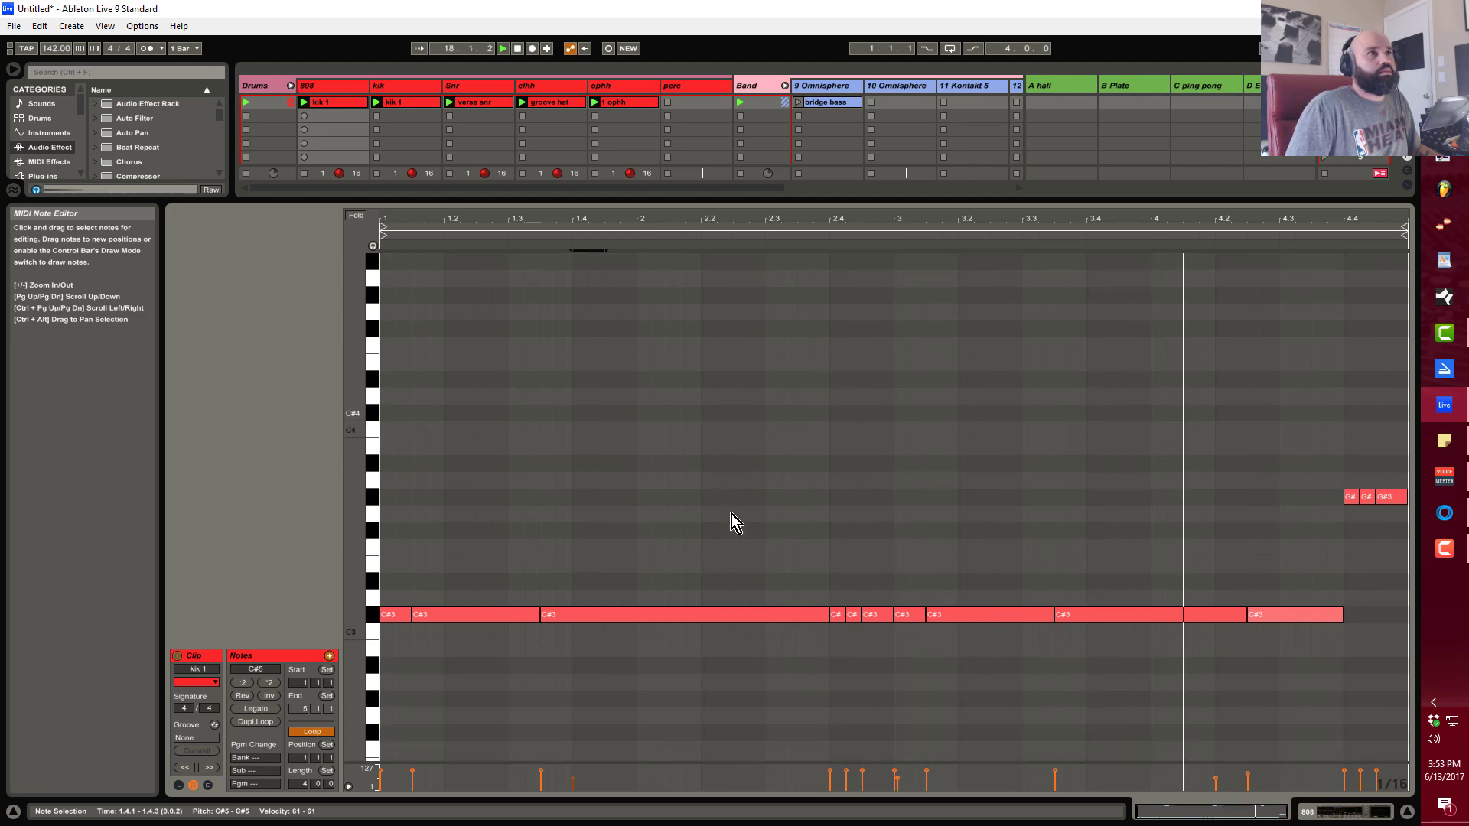
{"action": "scroll", "coordinate": [731, 514], "scroll_direction": "down", "scroll_amount": 1}
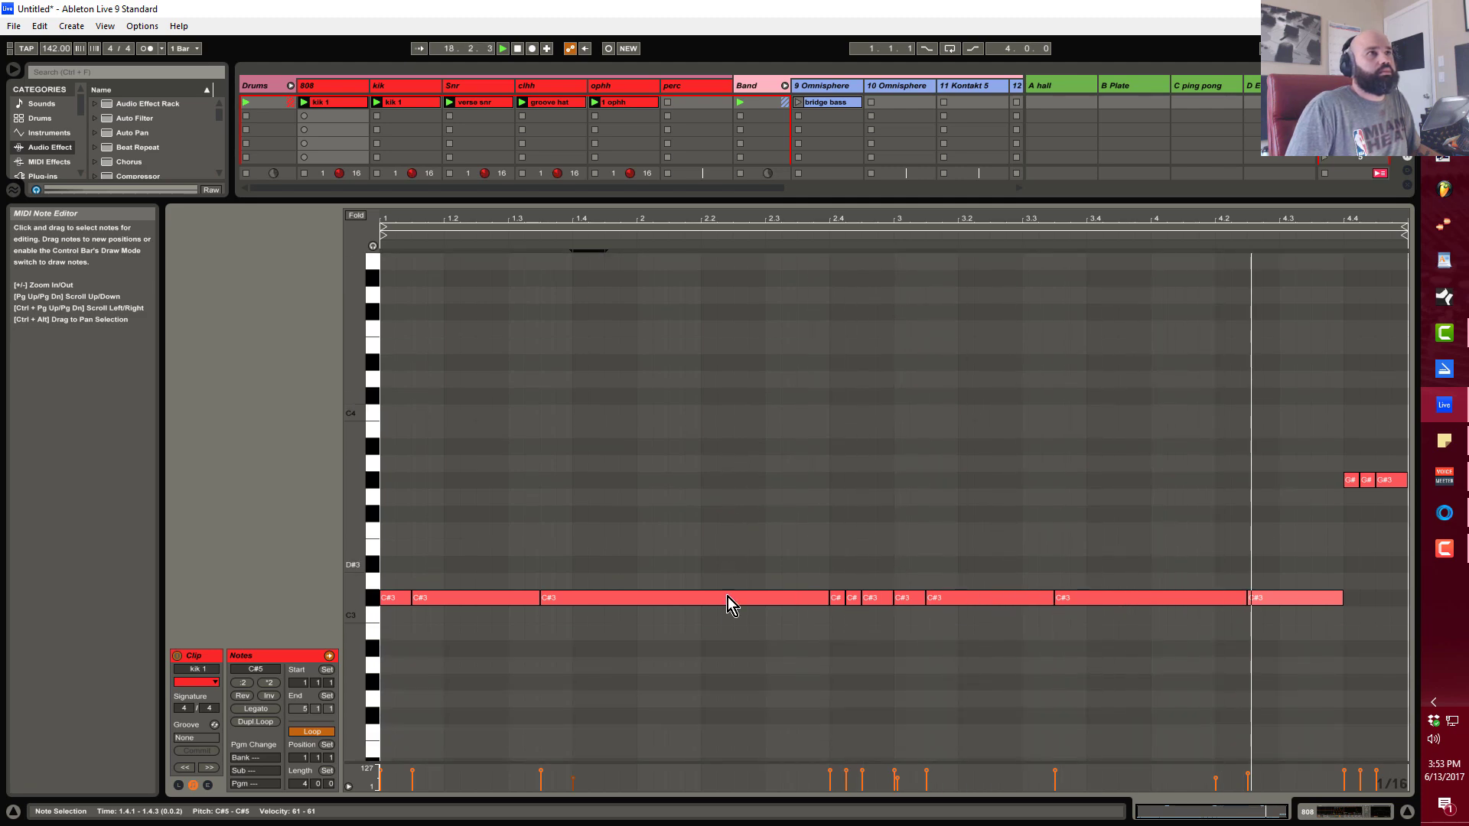
{"action": "double_click", "coordinate": [708, 664]}
{"action": "left_click_drag", "start_coordinate": [716, 665], "coordinate": [830, 668]}
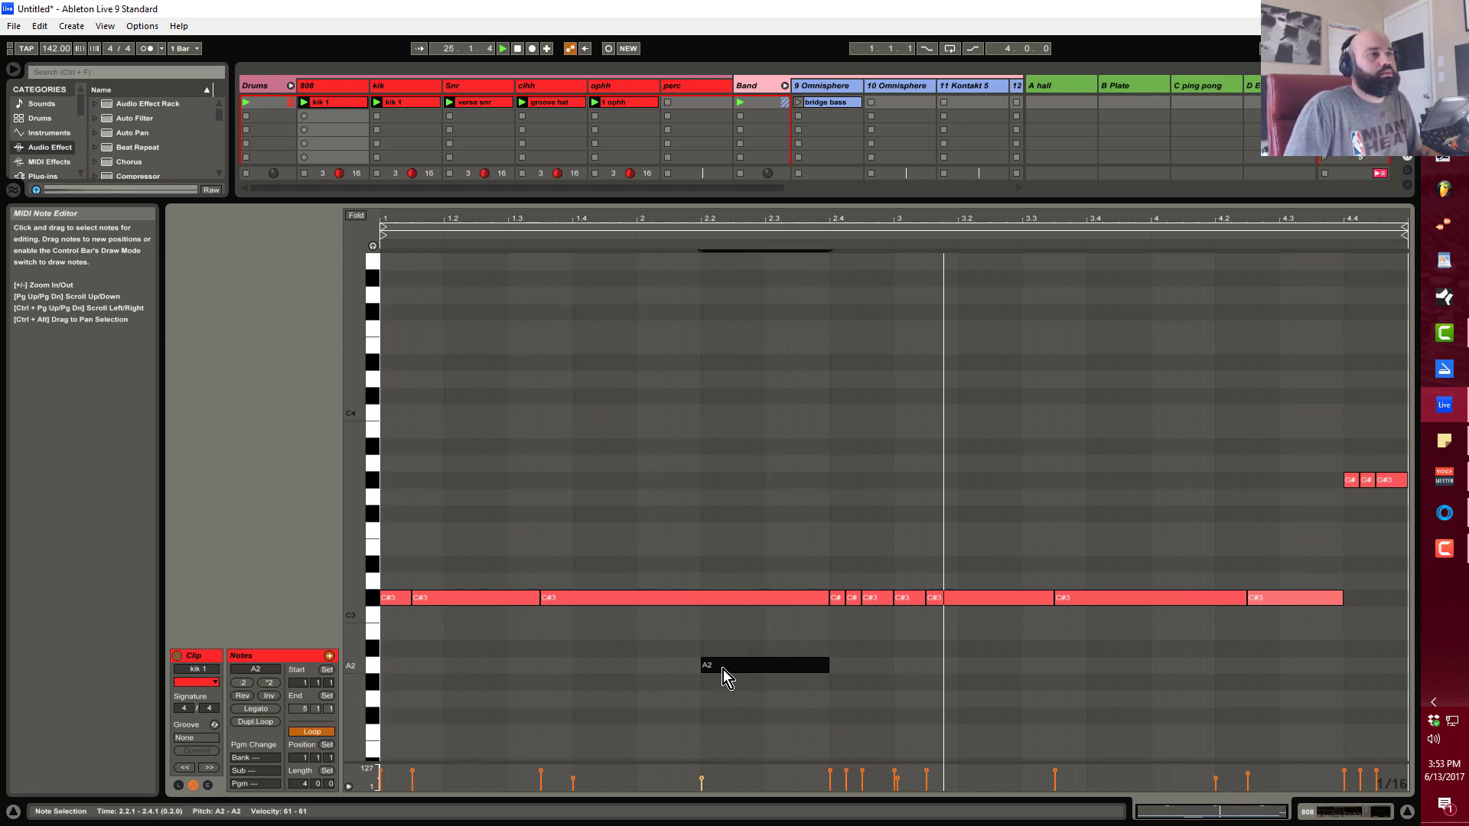
{"action": "left_click_drag", "start_coordinate": [829, 667], "coordinate": [769, 673]}
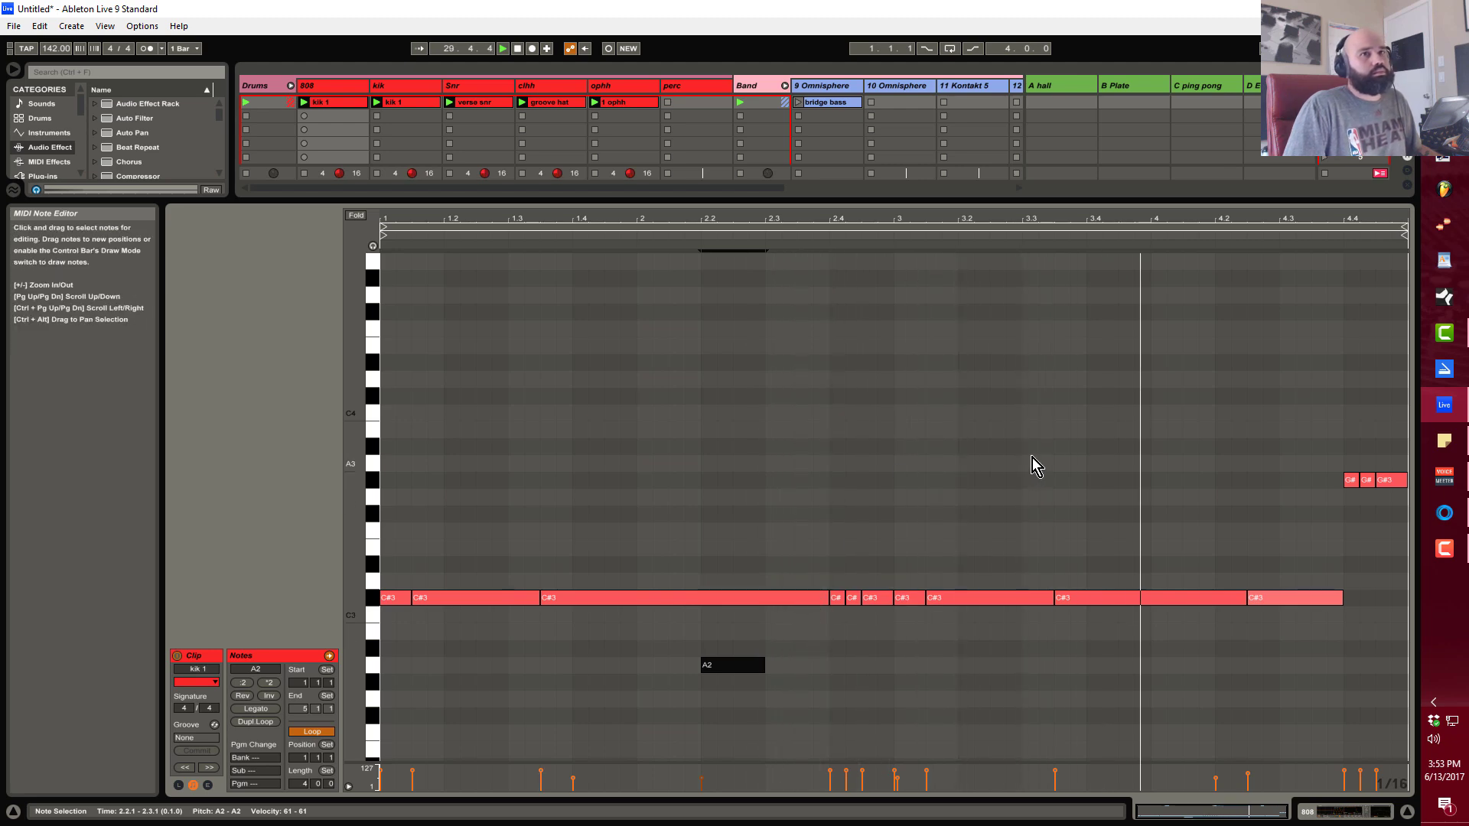
Stop playback and examine the Glide mode options in the 808 Fat sampler's controls, returning to the 808 clip's notes.
{"action": "left_click", "coordinate": [864, 229]}
{"action": "scroll", "coordinate": [952, 454], "scroll_direction": "up", "scroll_amount": 5}
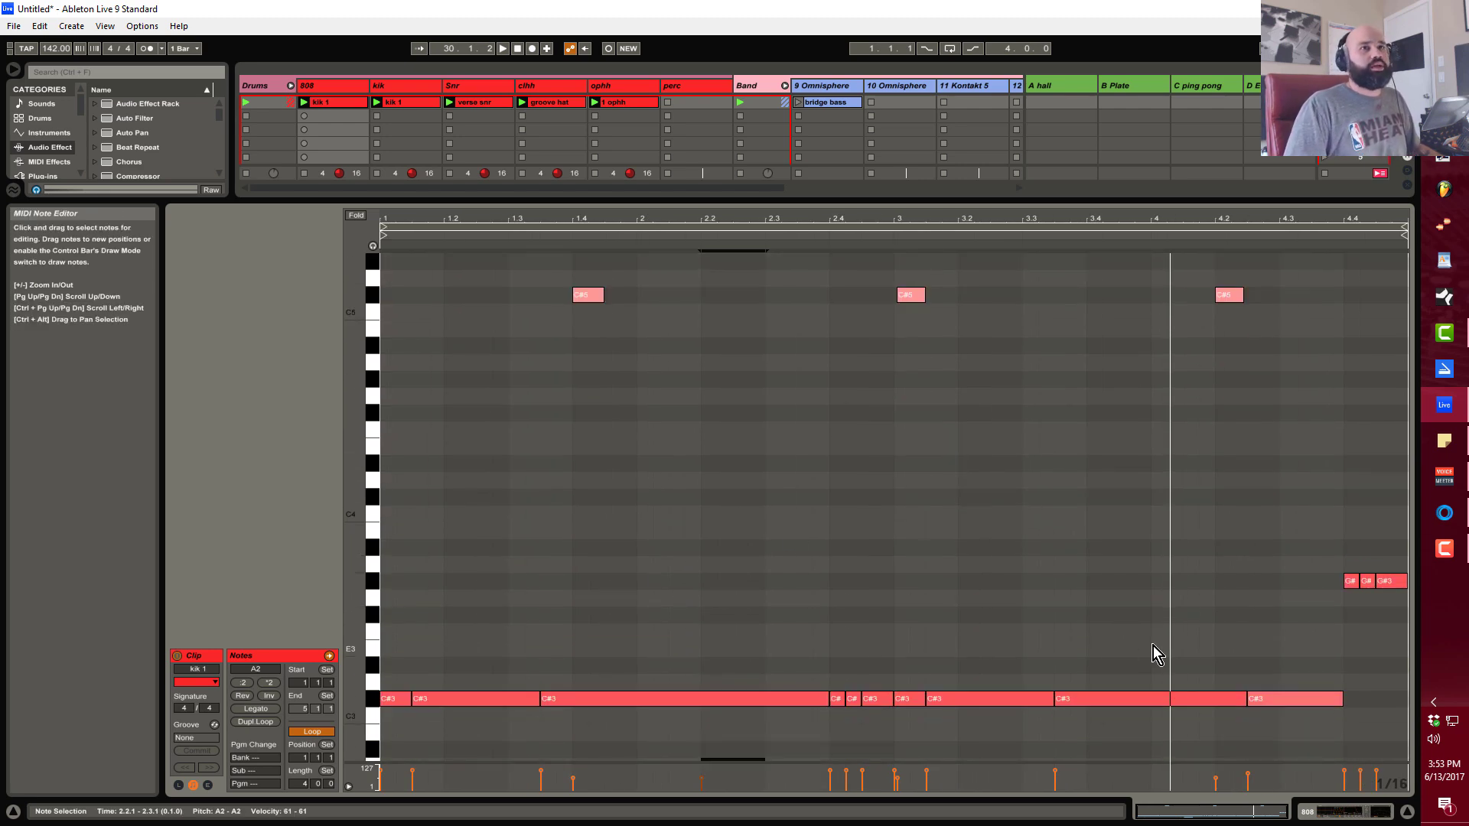
{"action": "scroll", "coordinate": [1338, 700], "scroll_direction": "down", "scroll_amount": 2}
{"action": "key", "text": "shift+Tab"}
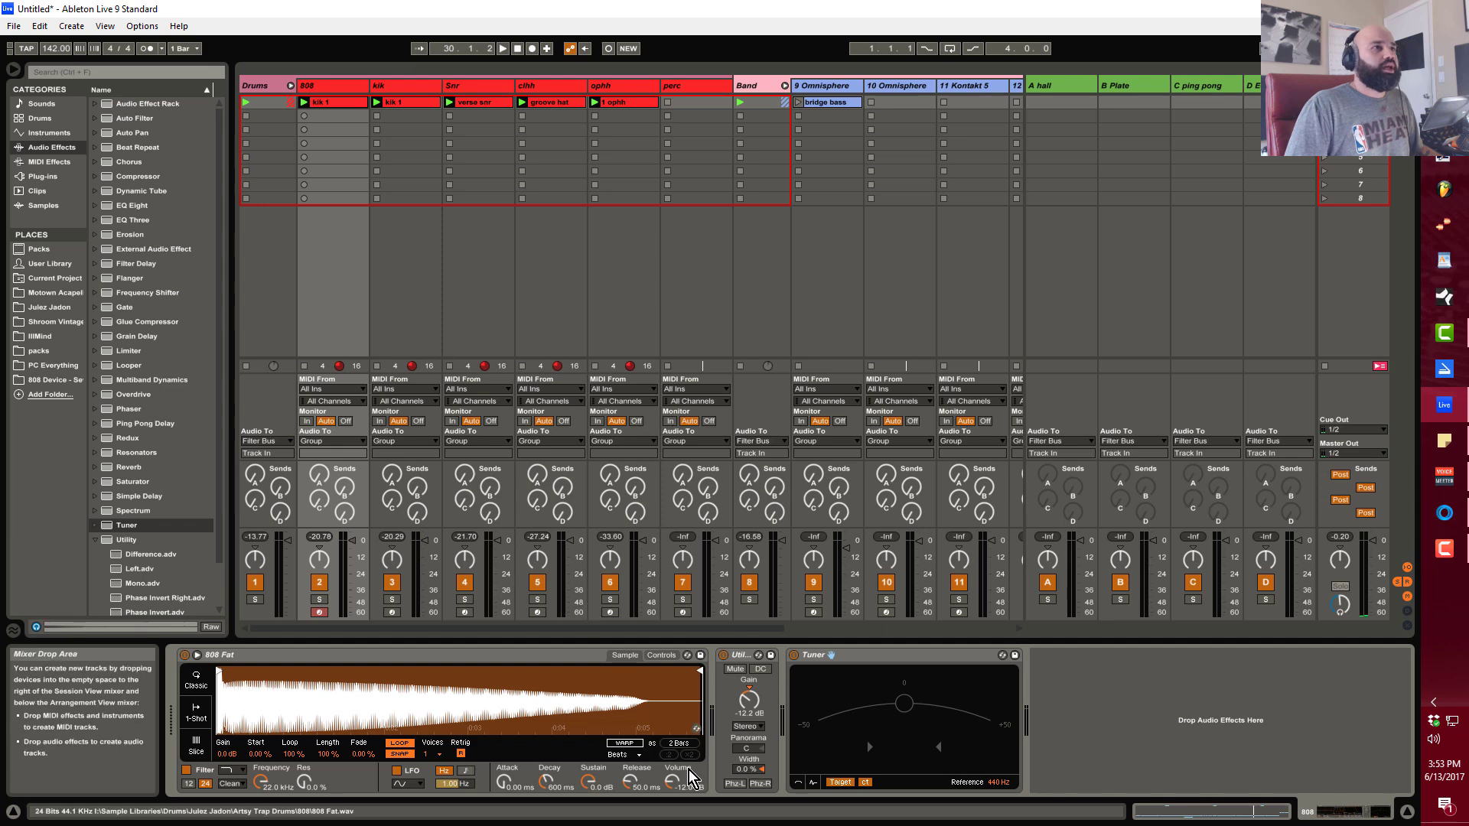
{"action": "left_click", "coordinate": [671, 655]}
{"action": "left_click", "coordinate": [696, 745]}
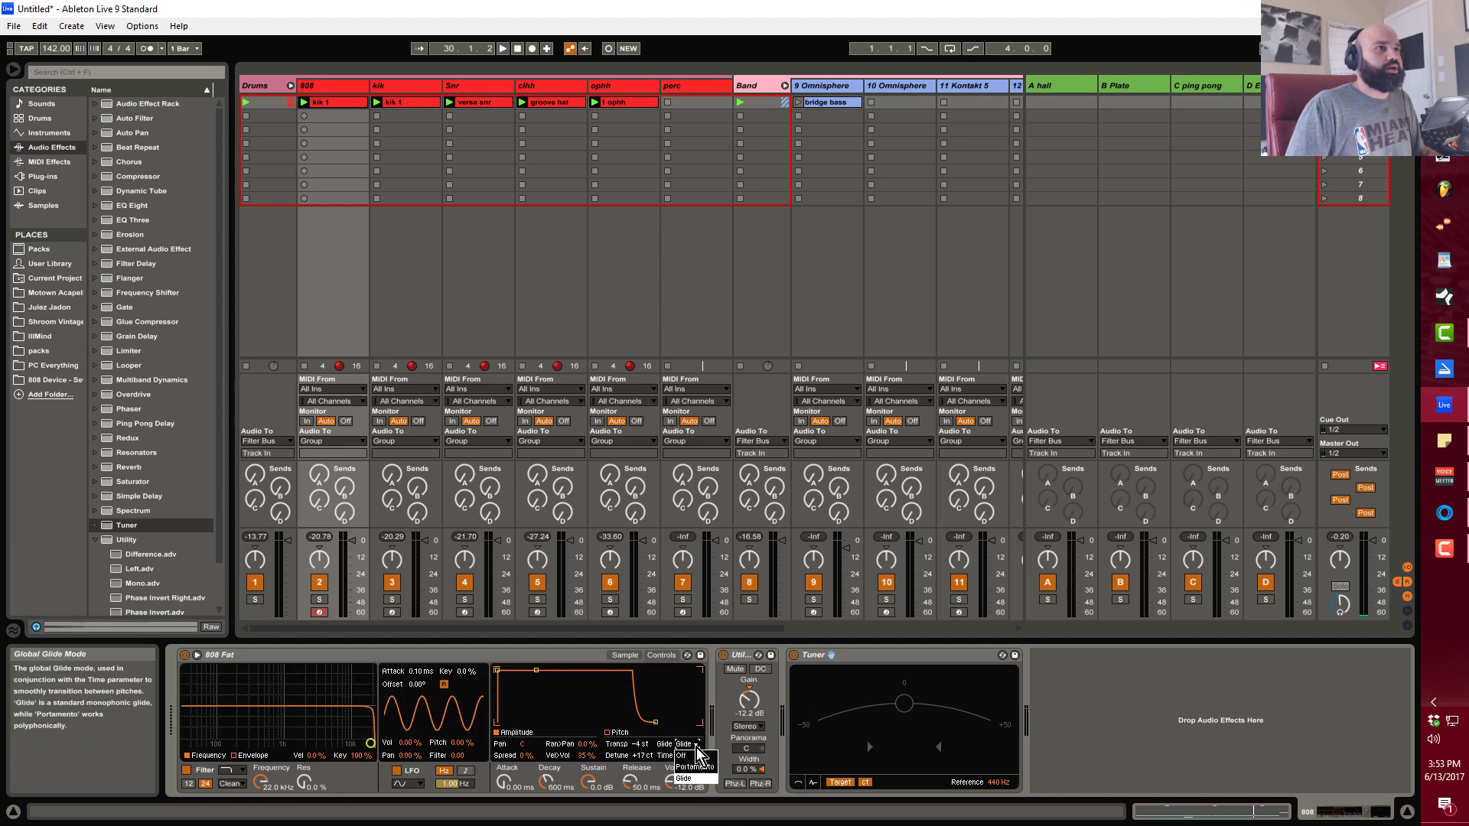
{"action": "left_click", "coordinate": [696, 746]}
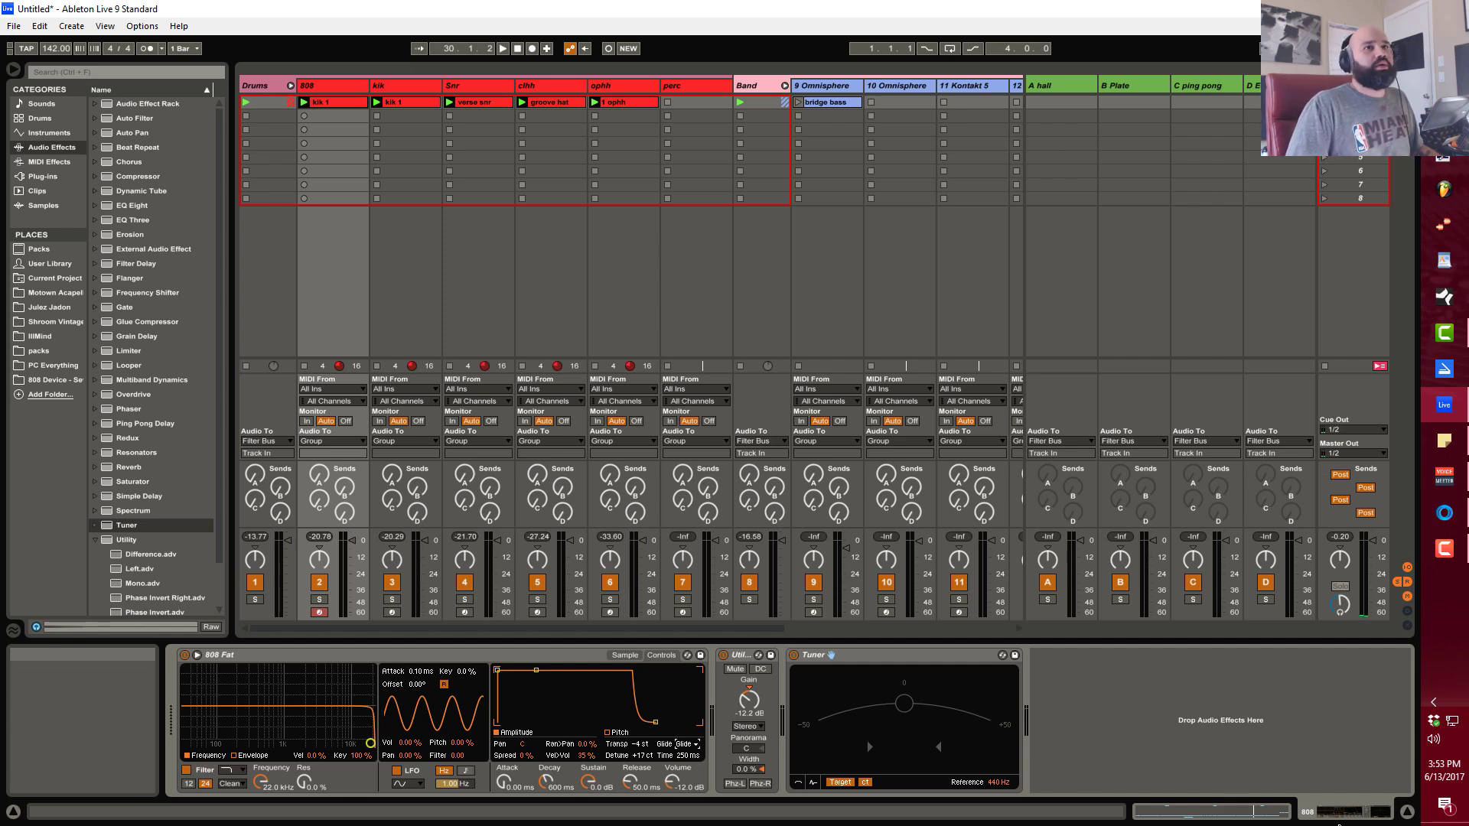
{"action": "left_click", "coordinate": [1358, 813]}
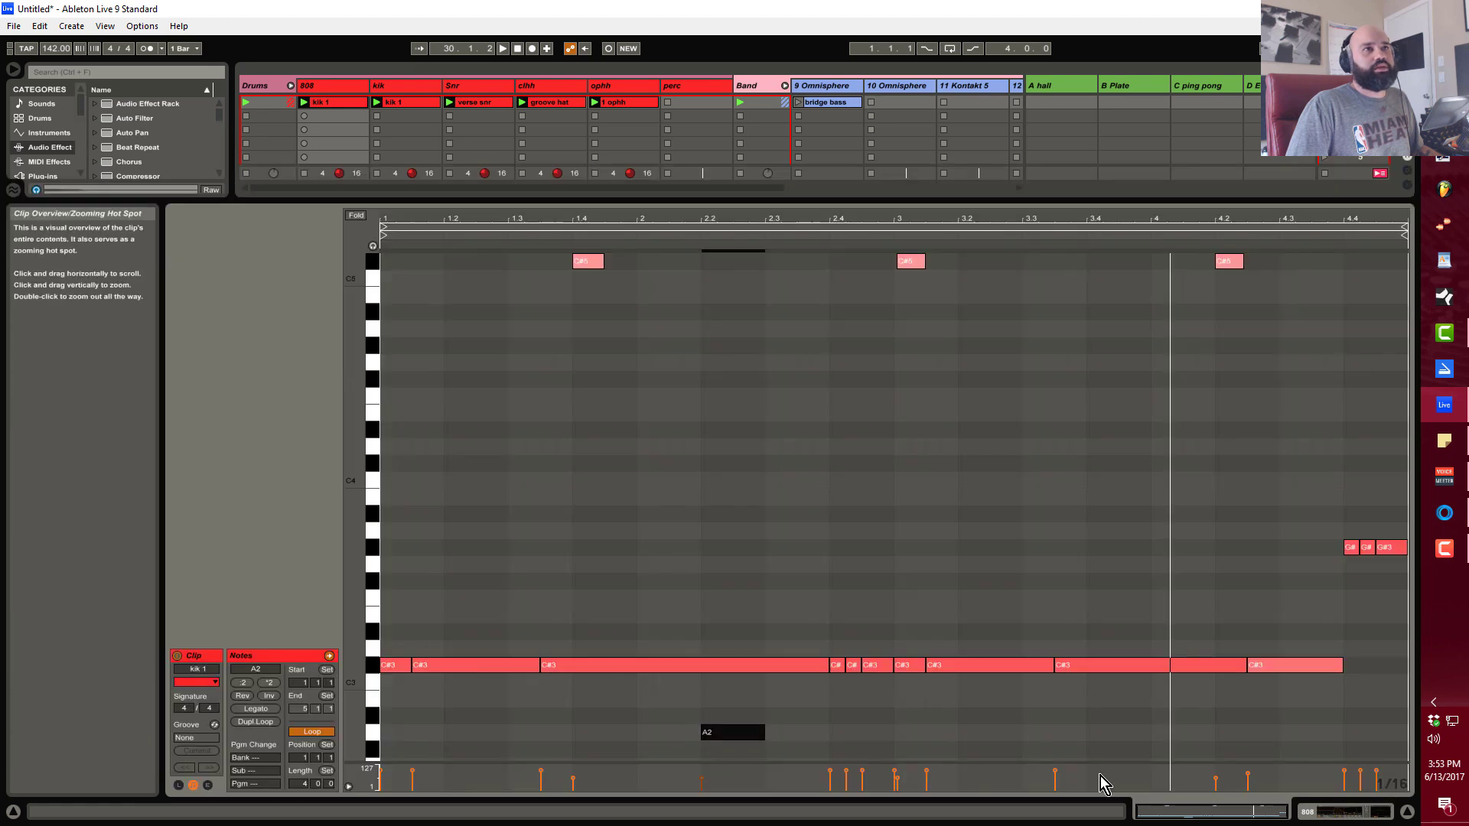